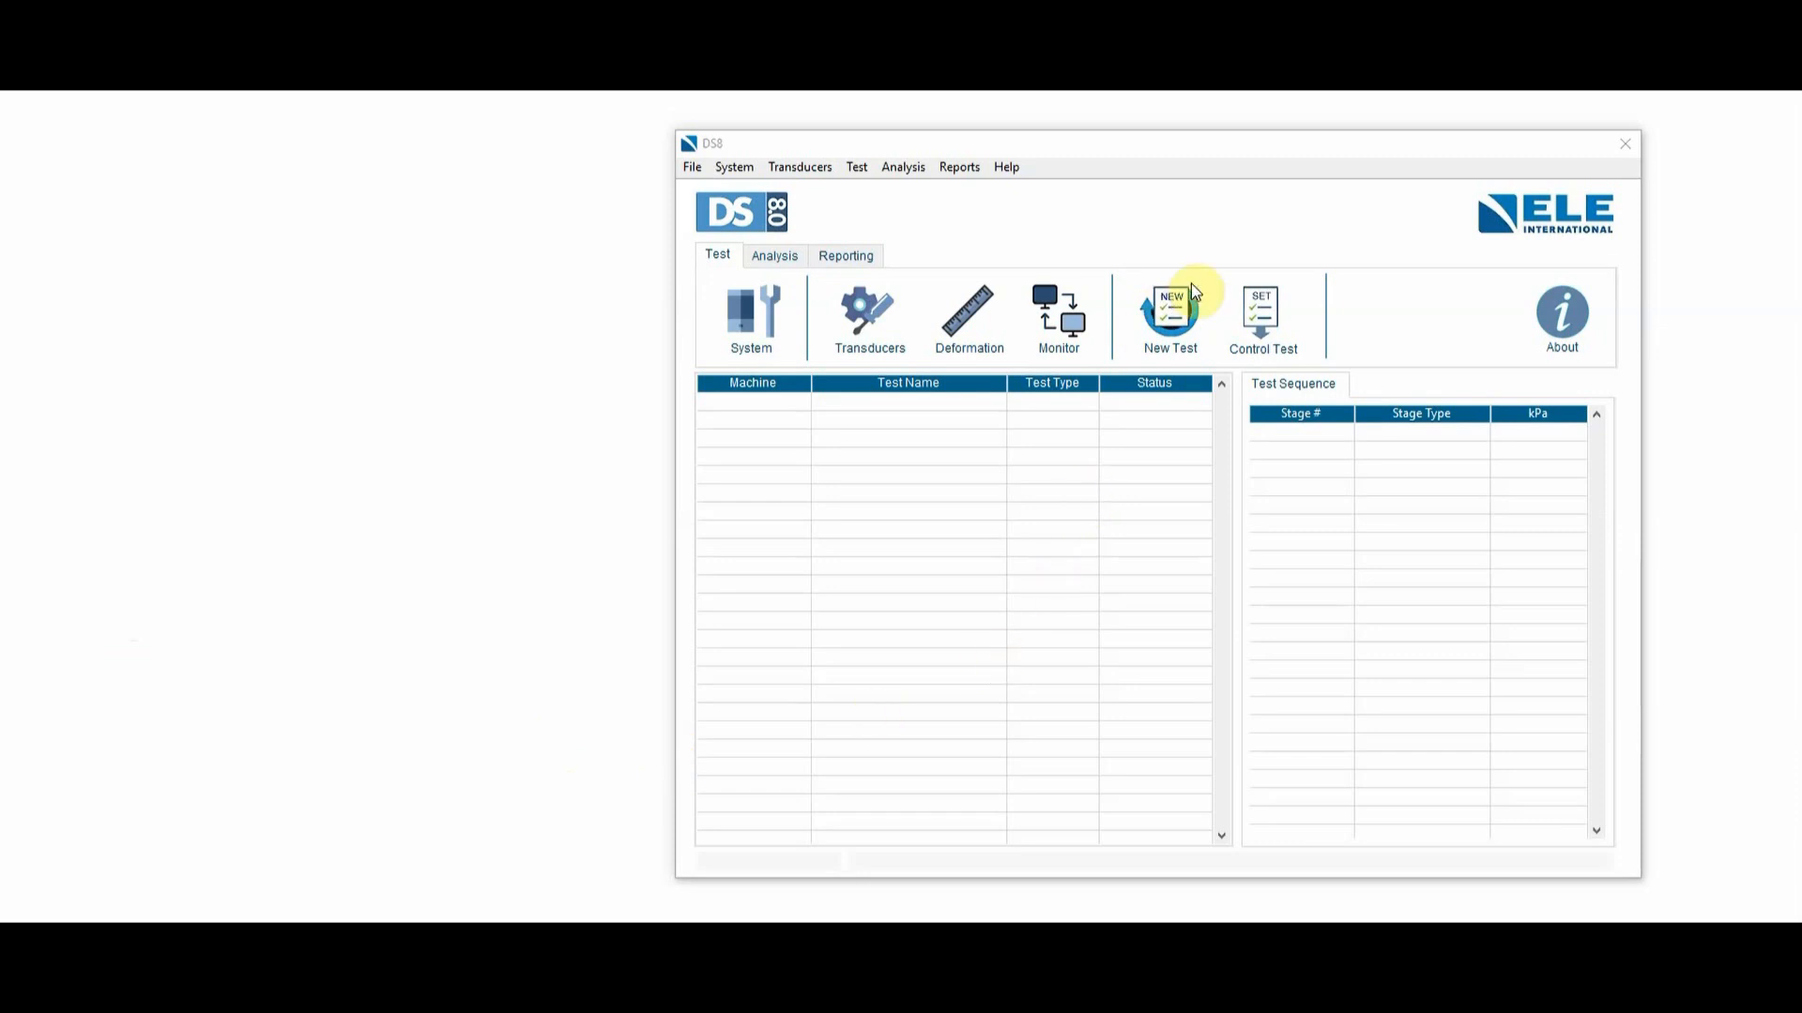
# - Create a new test and import the saved setup of project Vid_1, Proj ID 01, SP Ref 001, SP Code A
pyautogui.click(1169, 311)
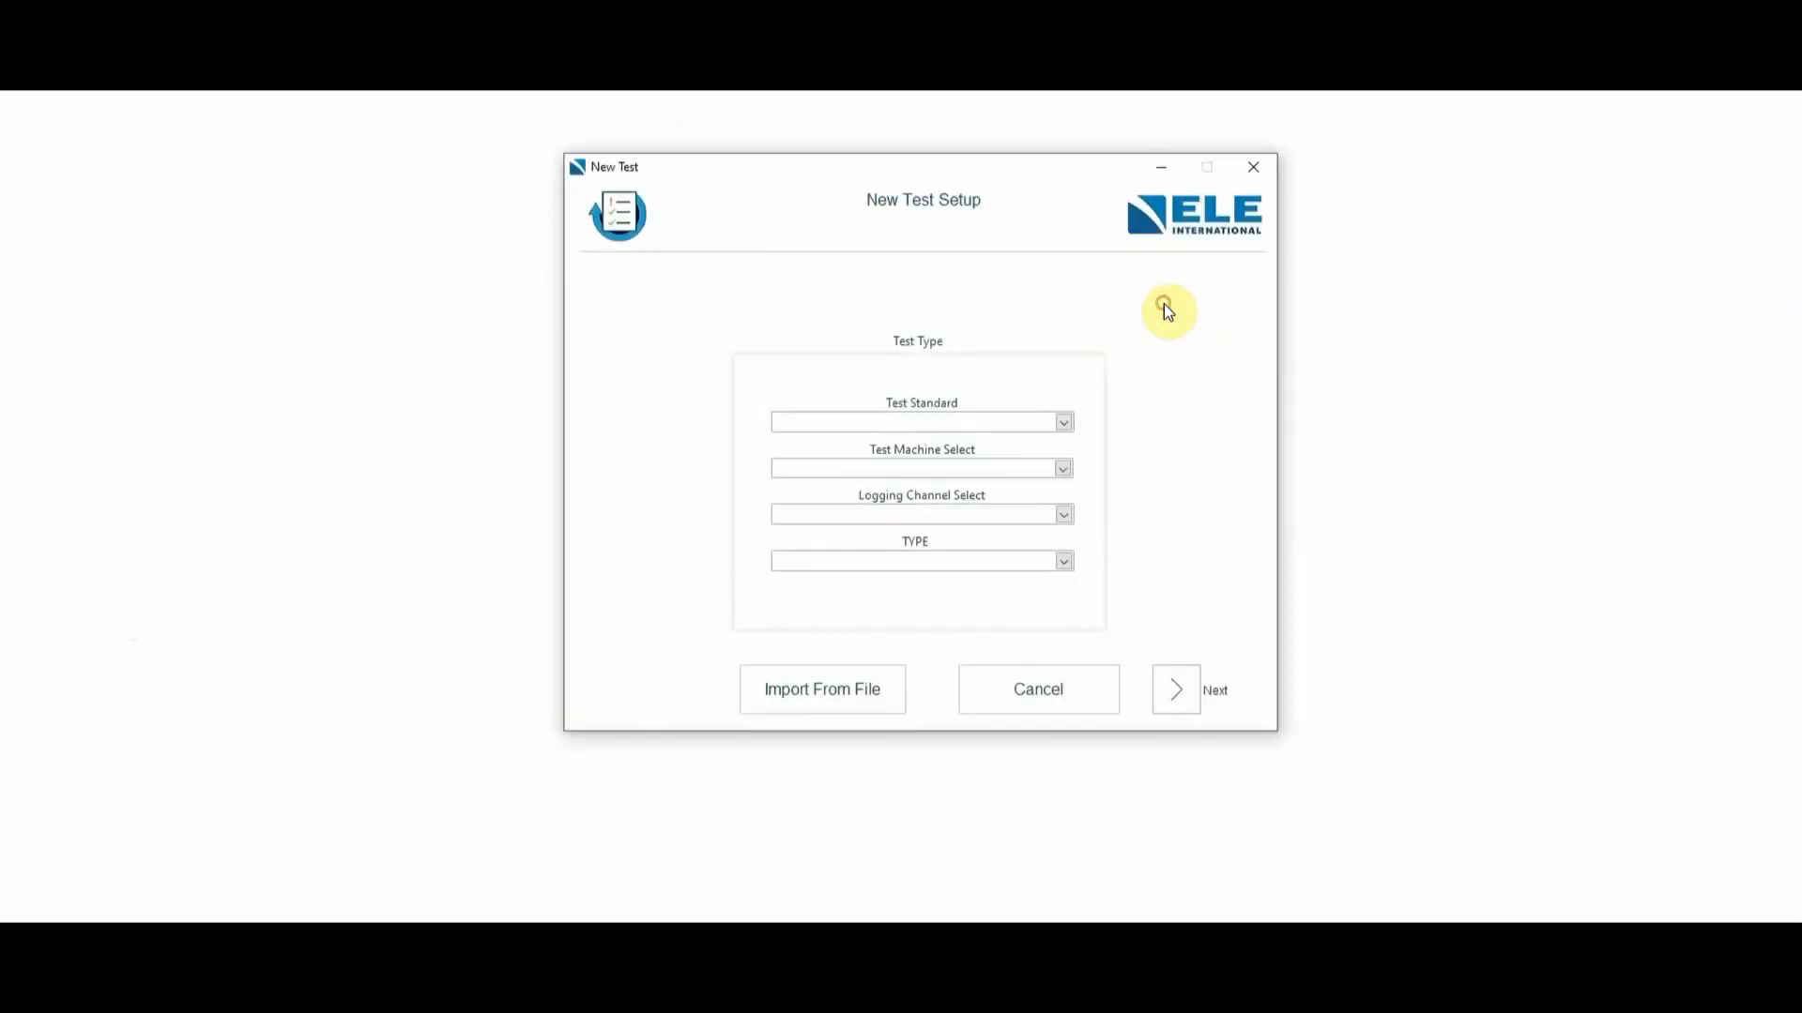
pyautogui.click(785, 700)
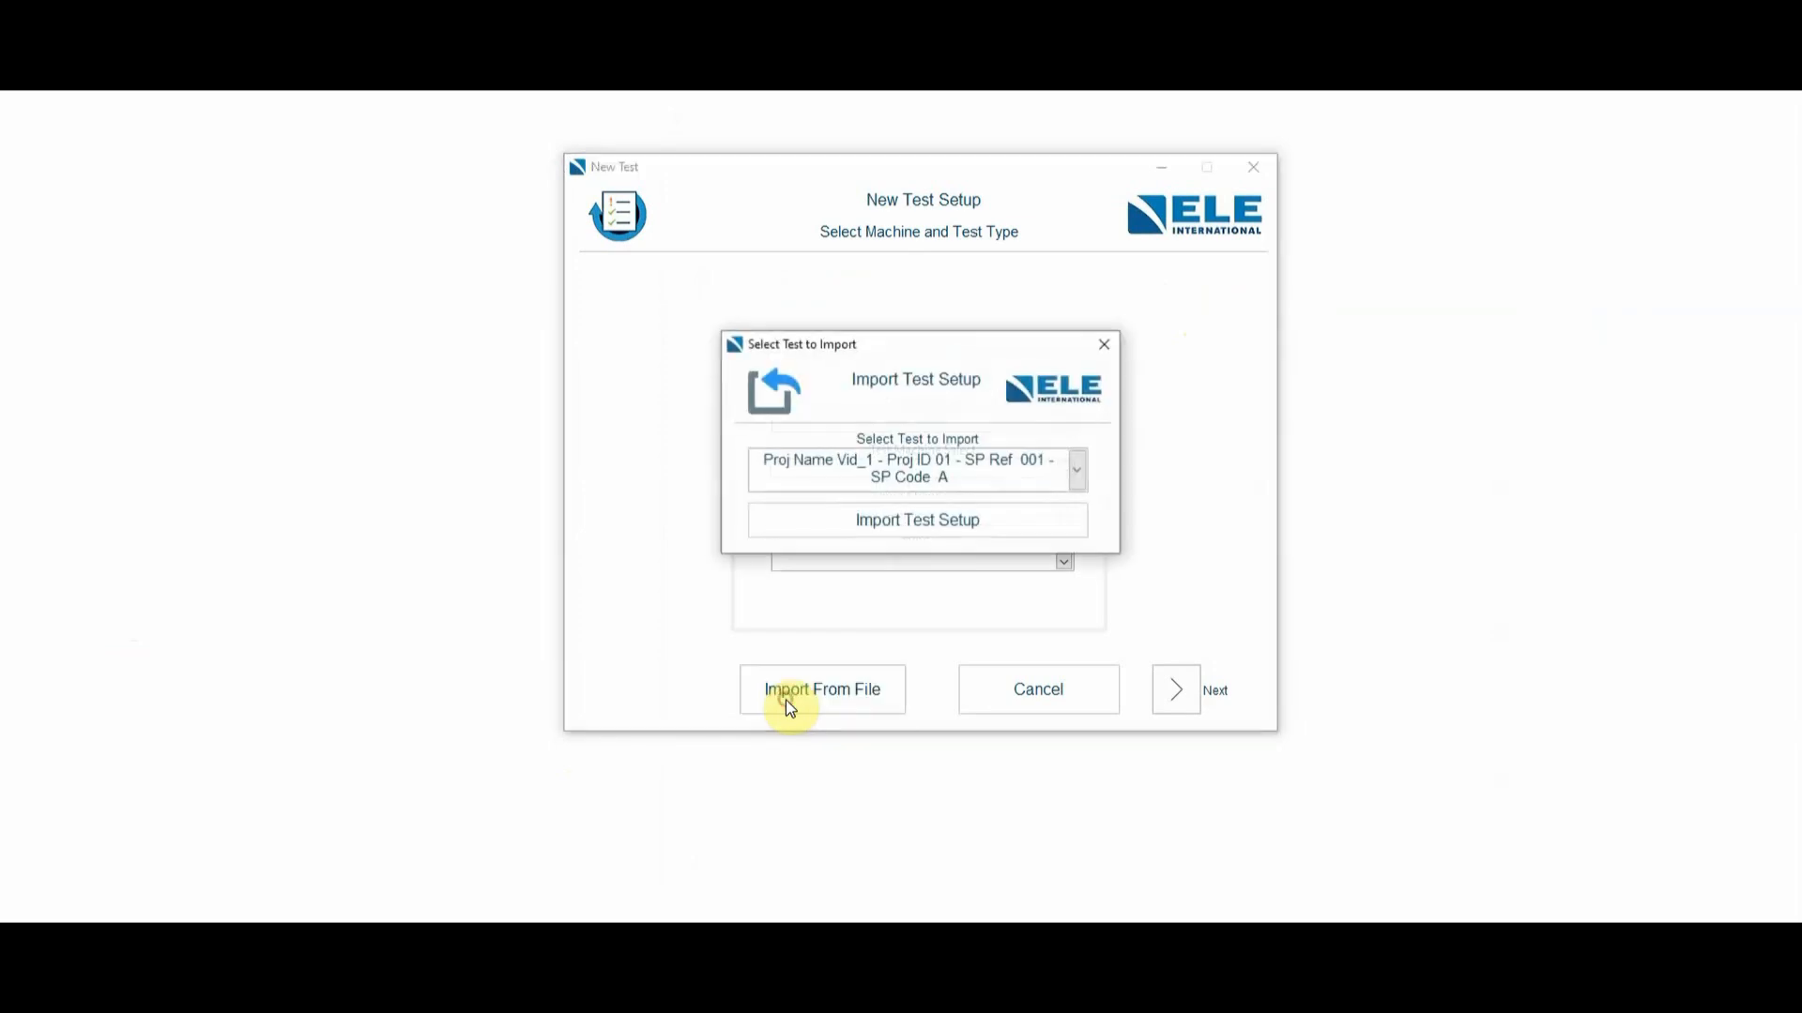
pyautogui.click(1081, 471)
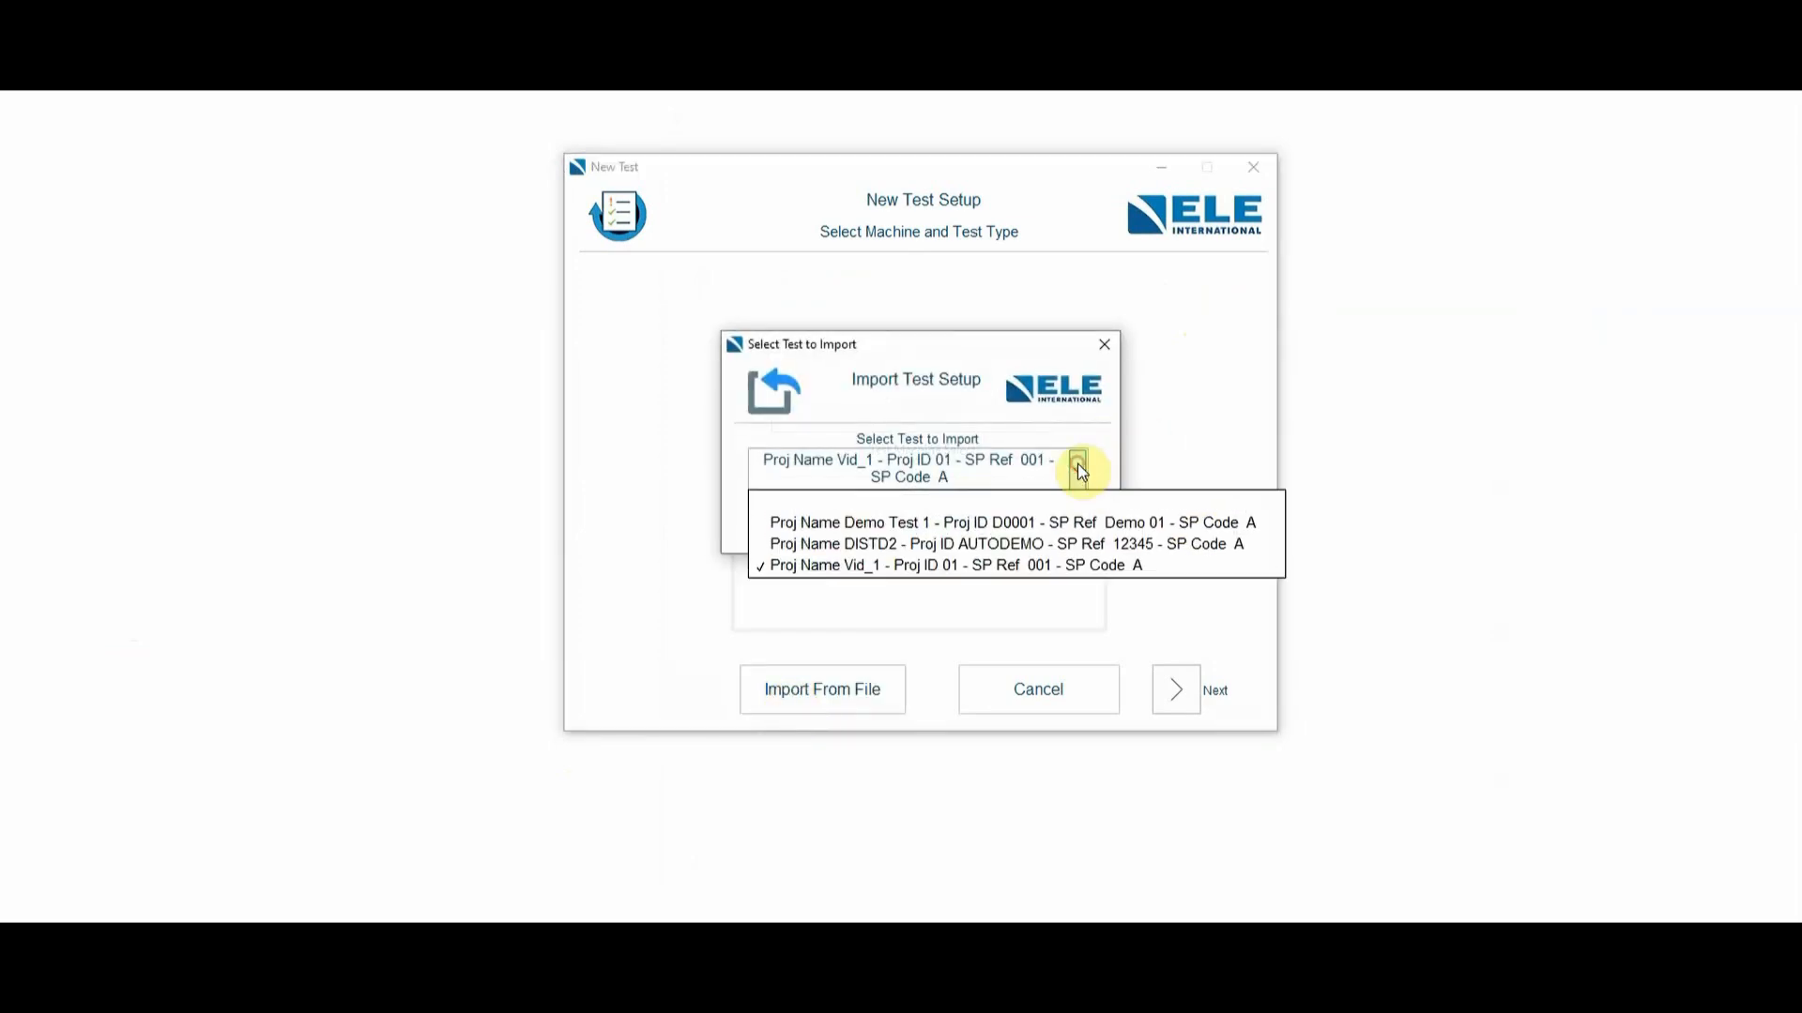
pyautogui.click(1013, 566)
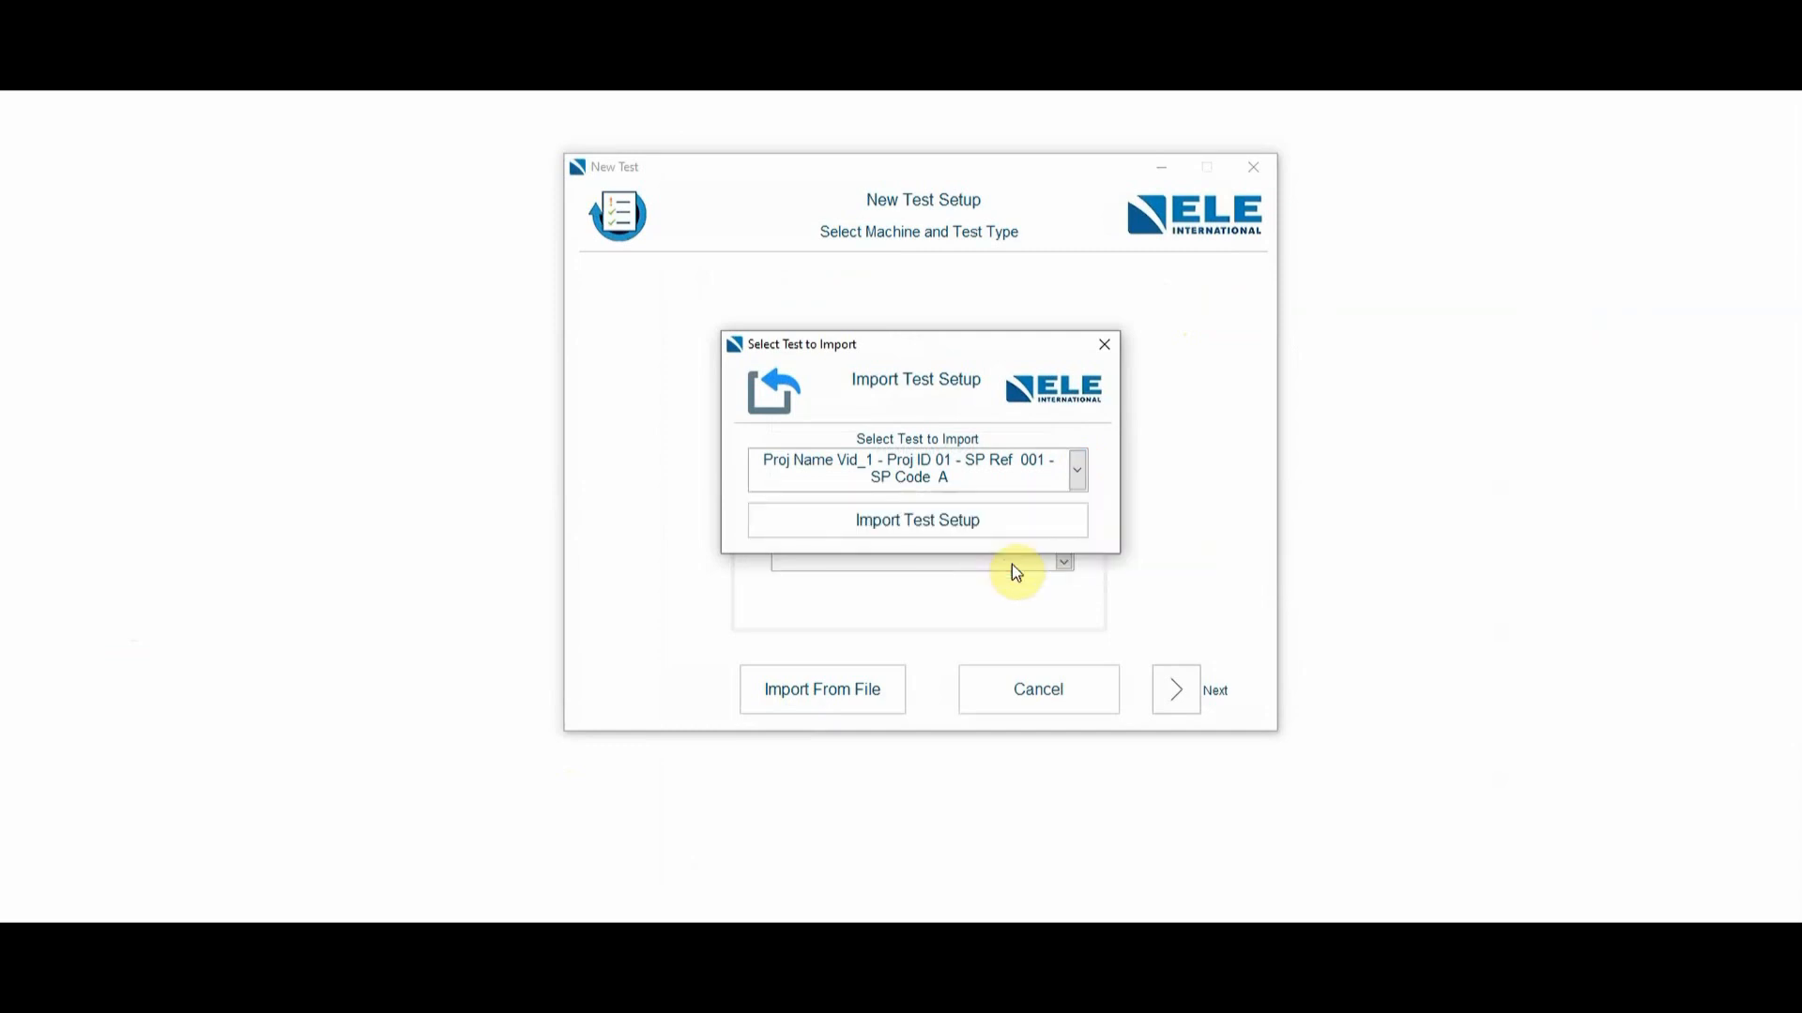
pyautogui.click(908, 521)
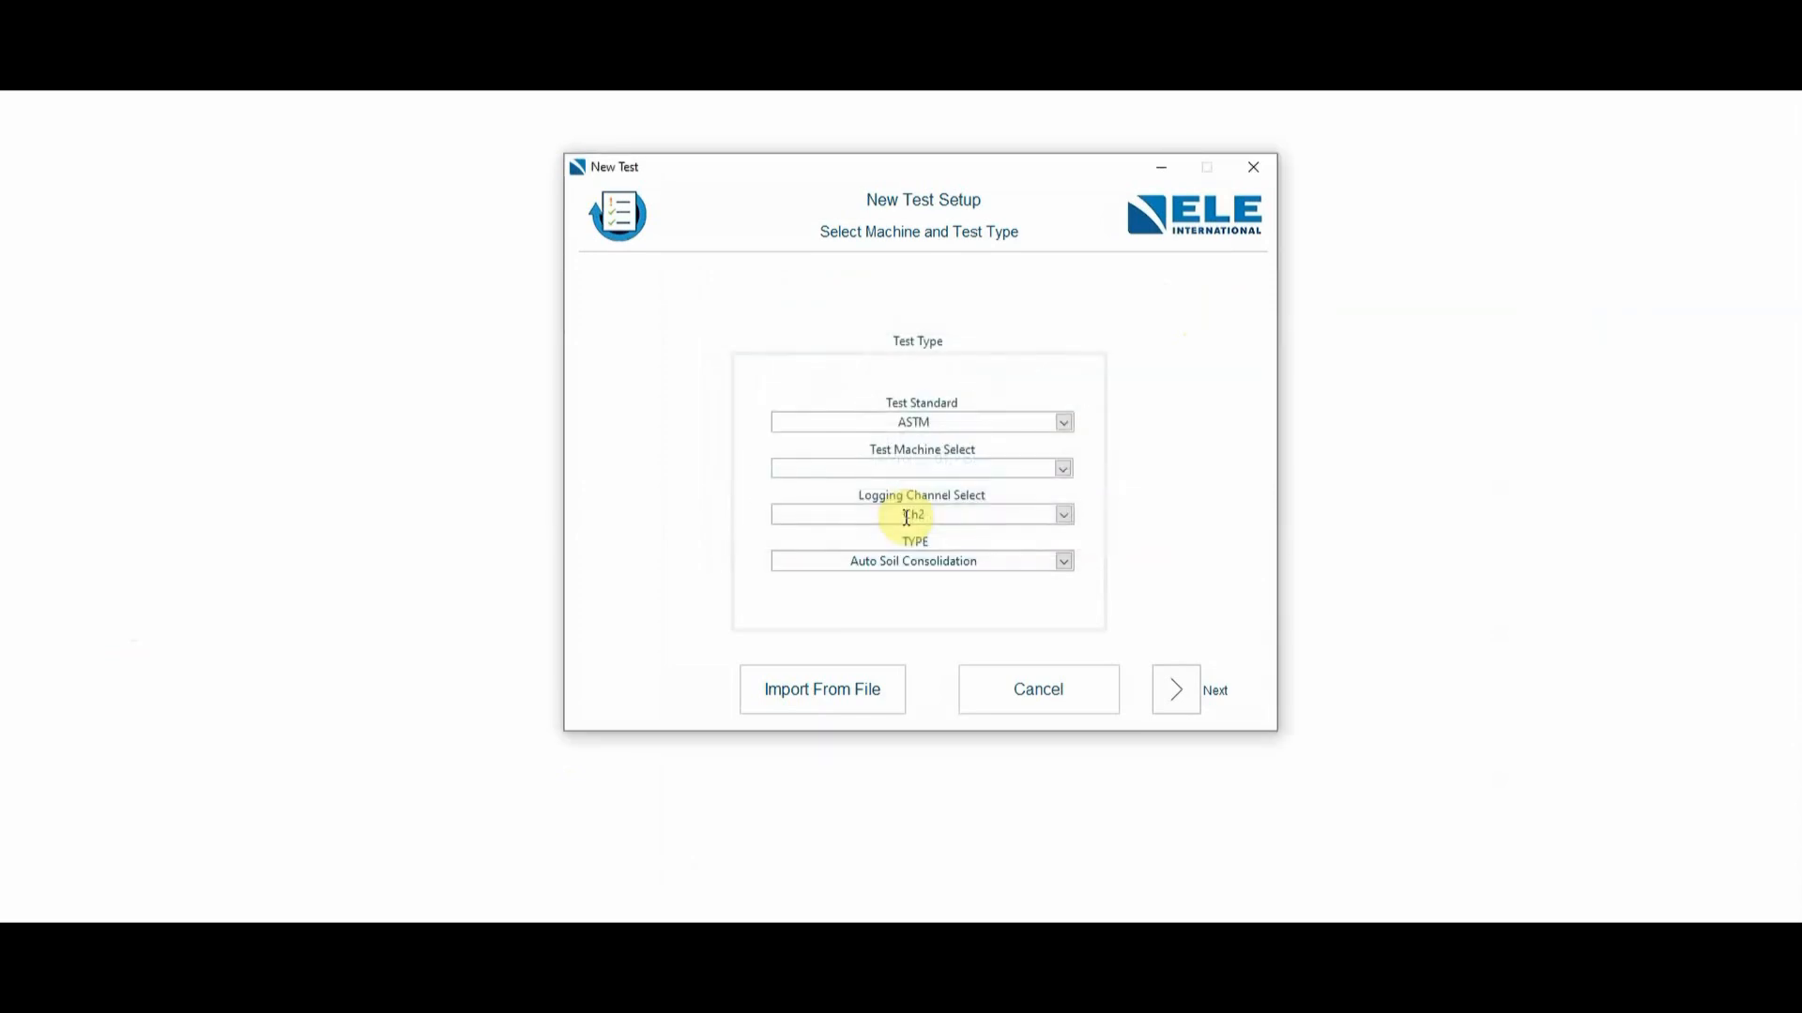
# - Assign the test machine ELE DEMO AJR and logging channel Ch2, and continue to the project details
pyautogui.click(1068, 469)
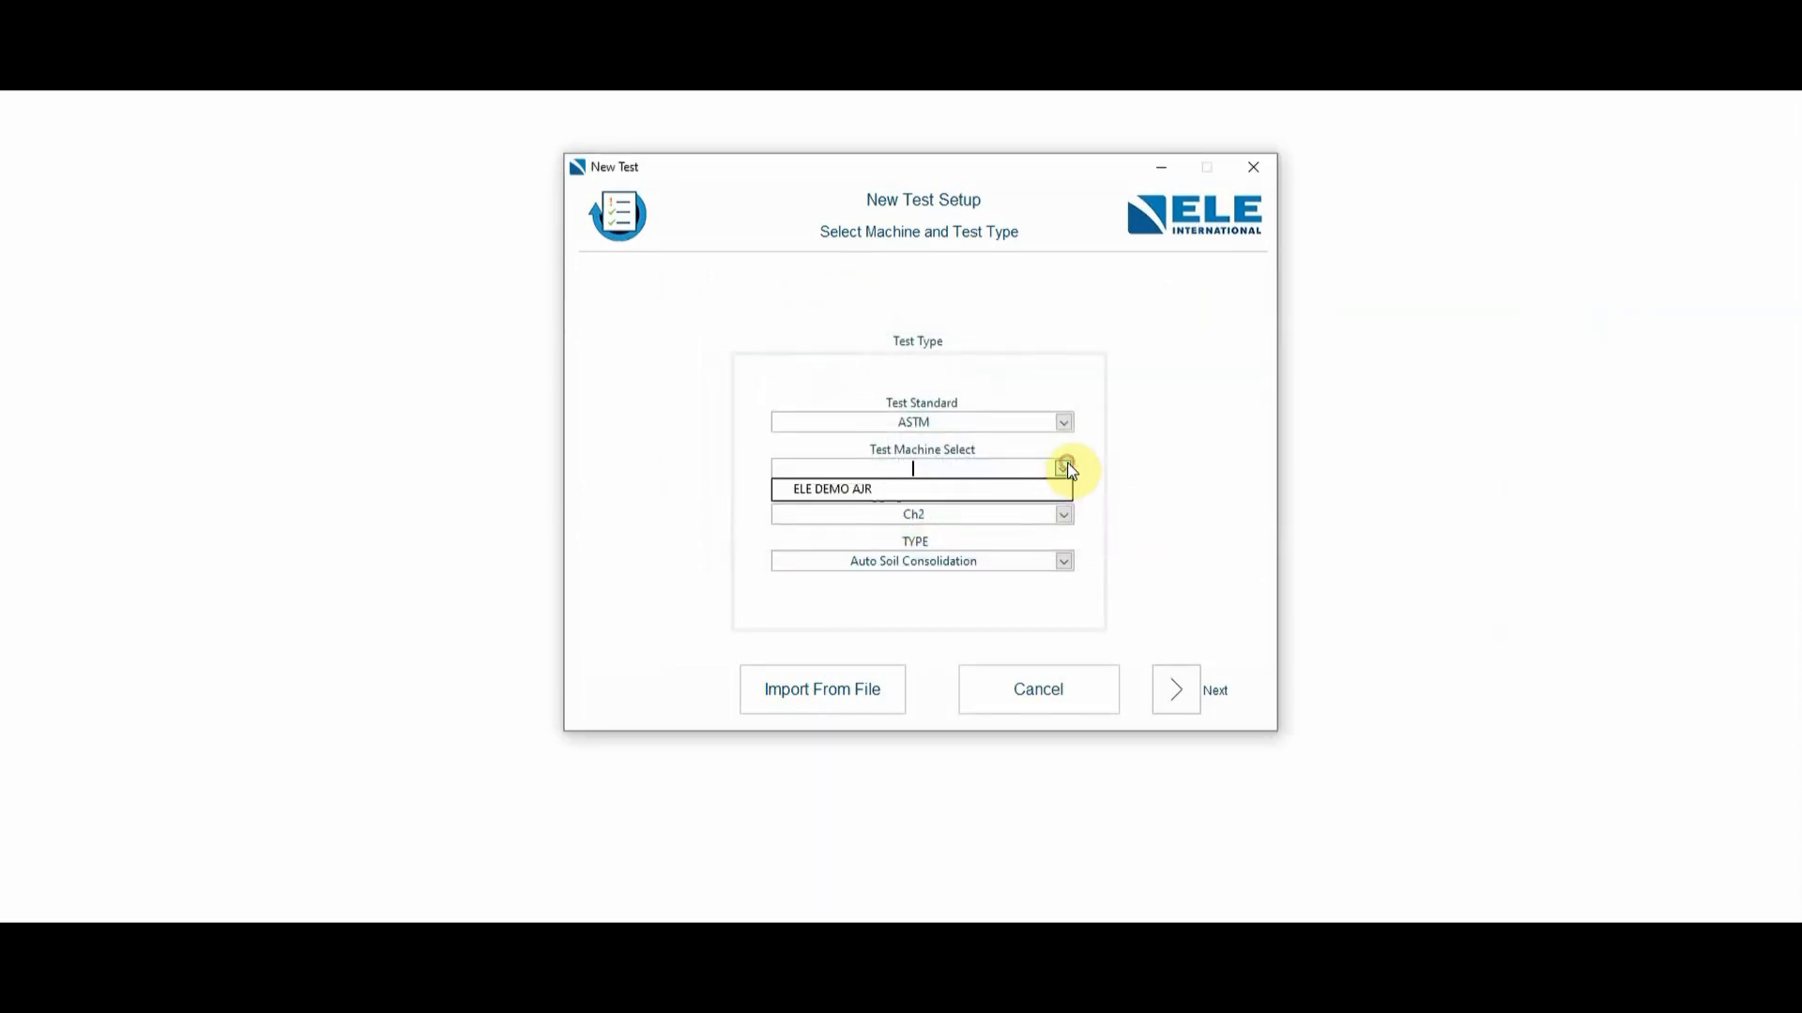
pyautogui.click(1000, 491)
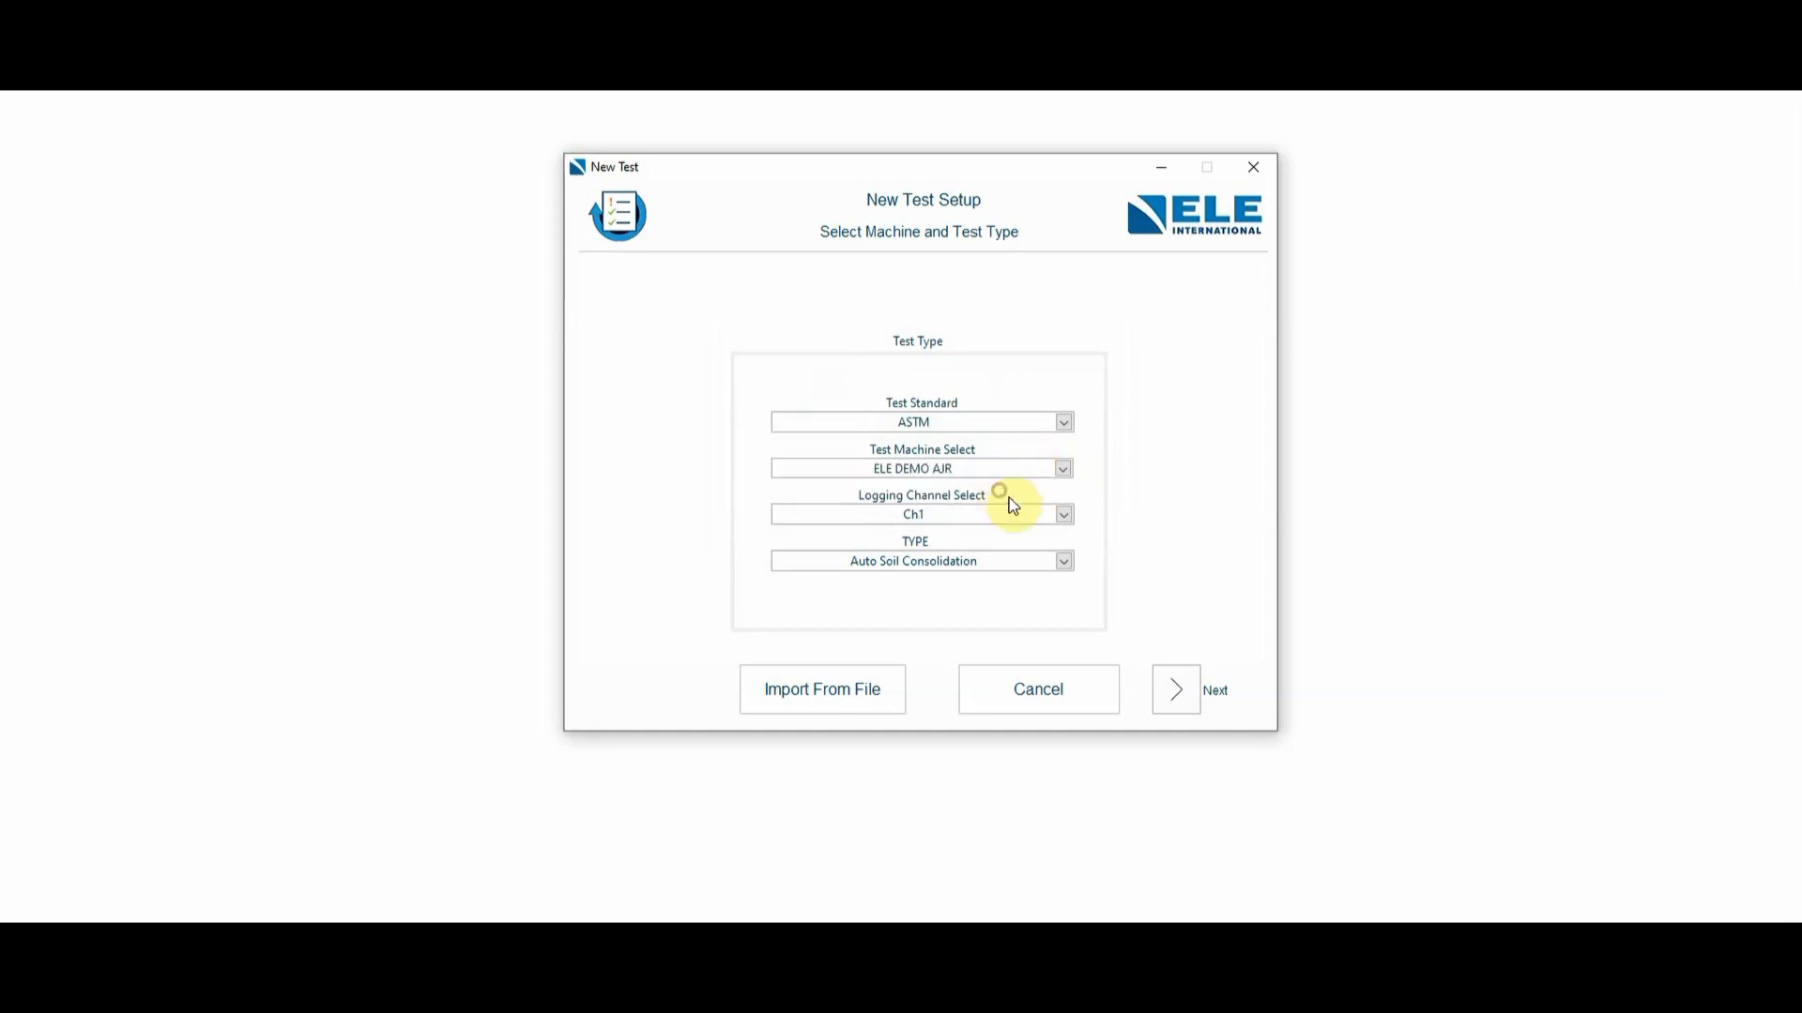
pyautogui.click(1064, 515)
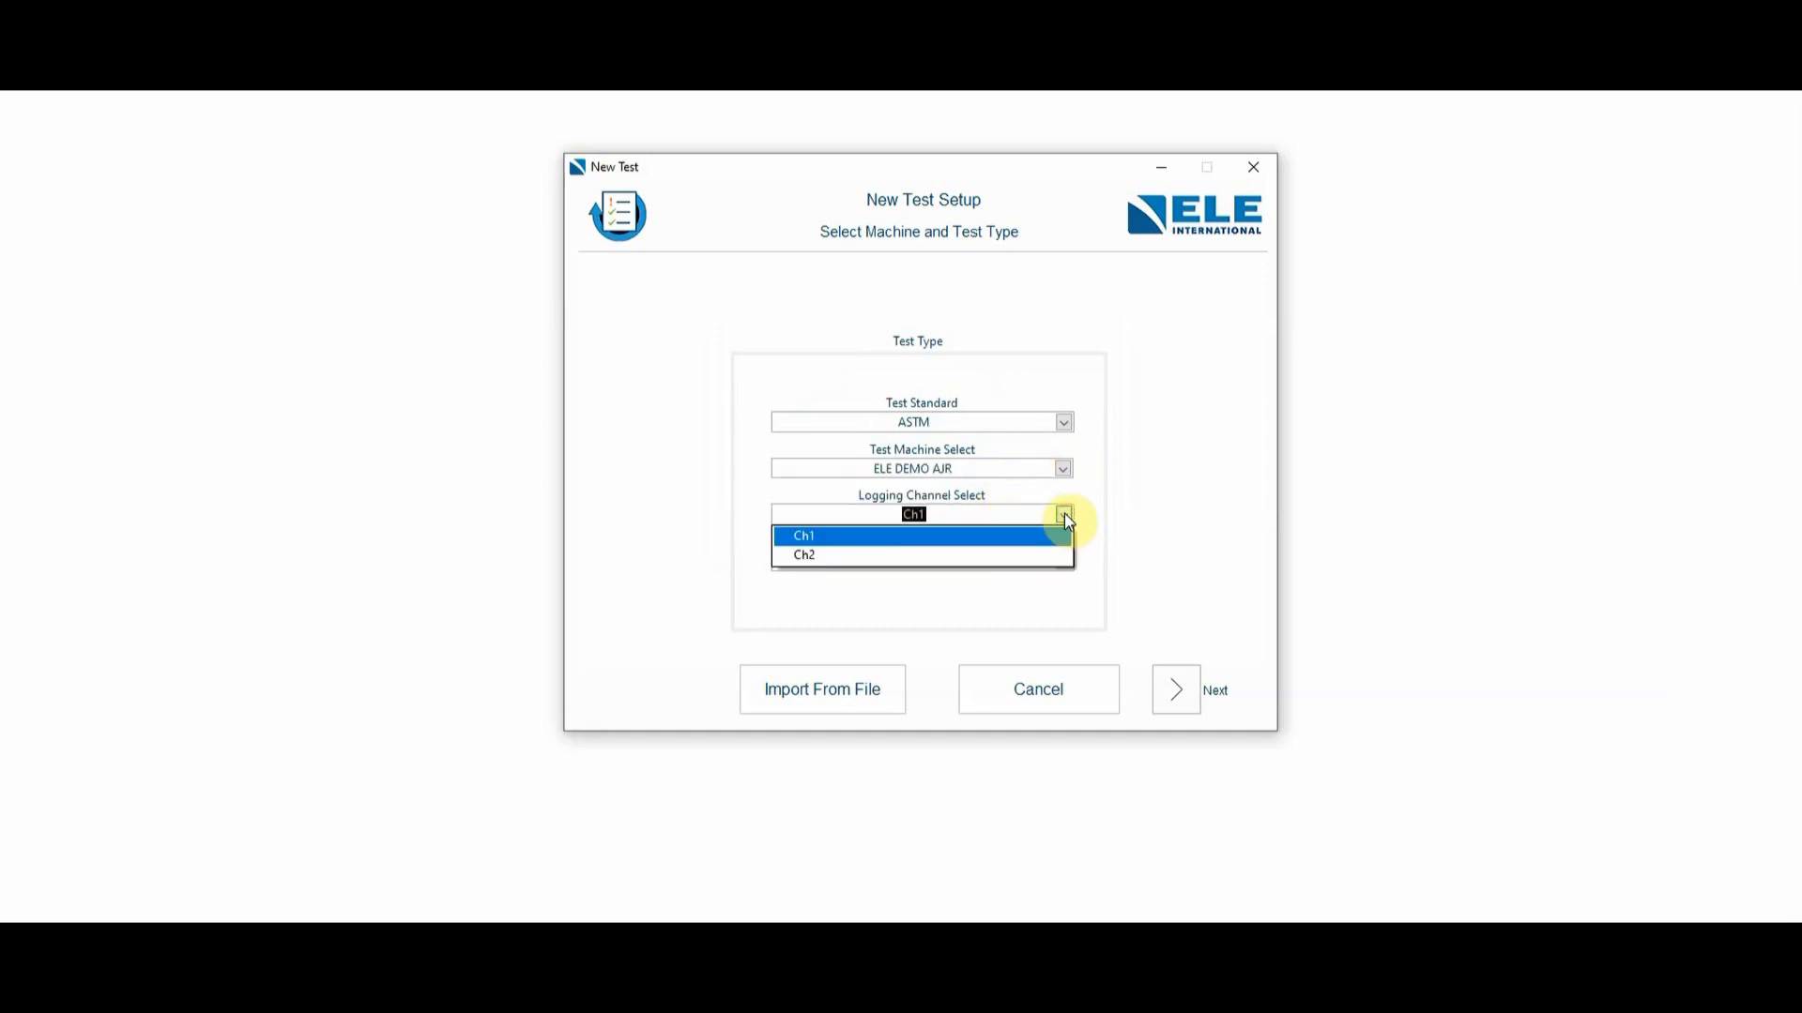
pyautogui.click(826, 557)
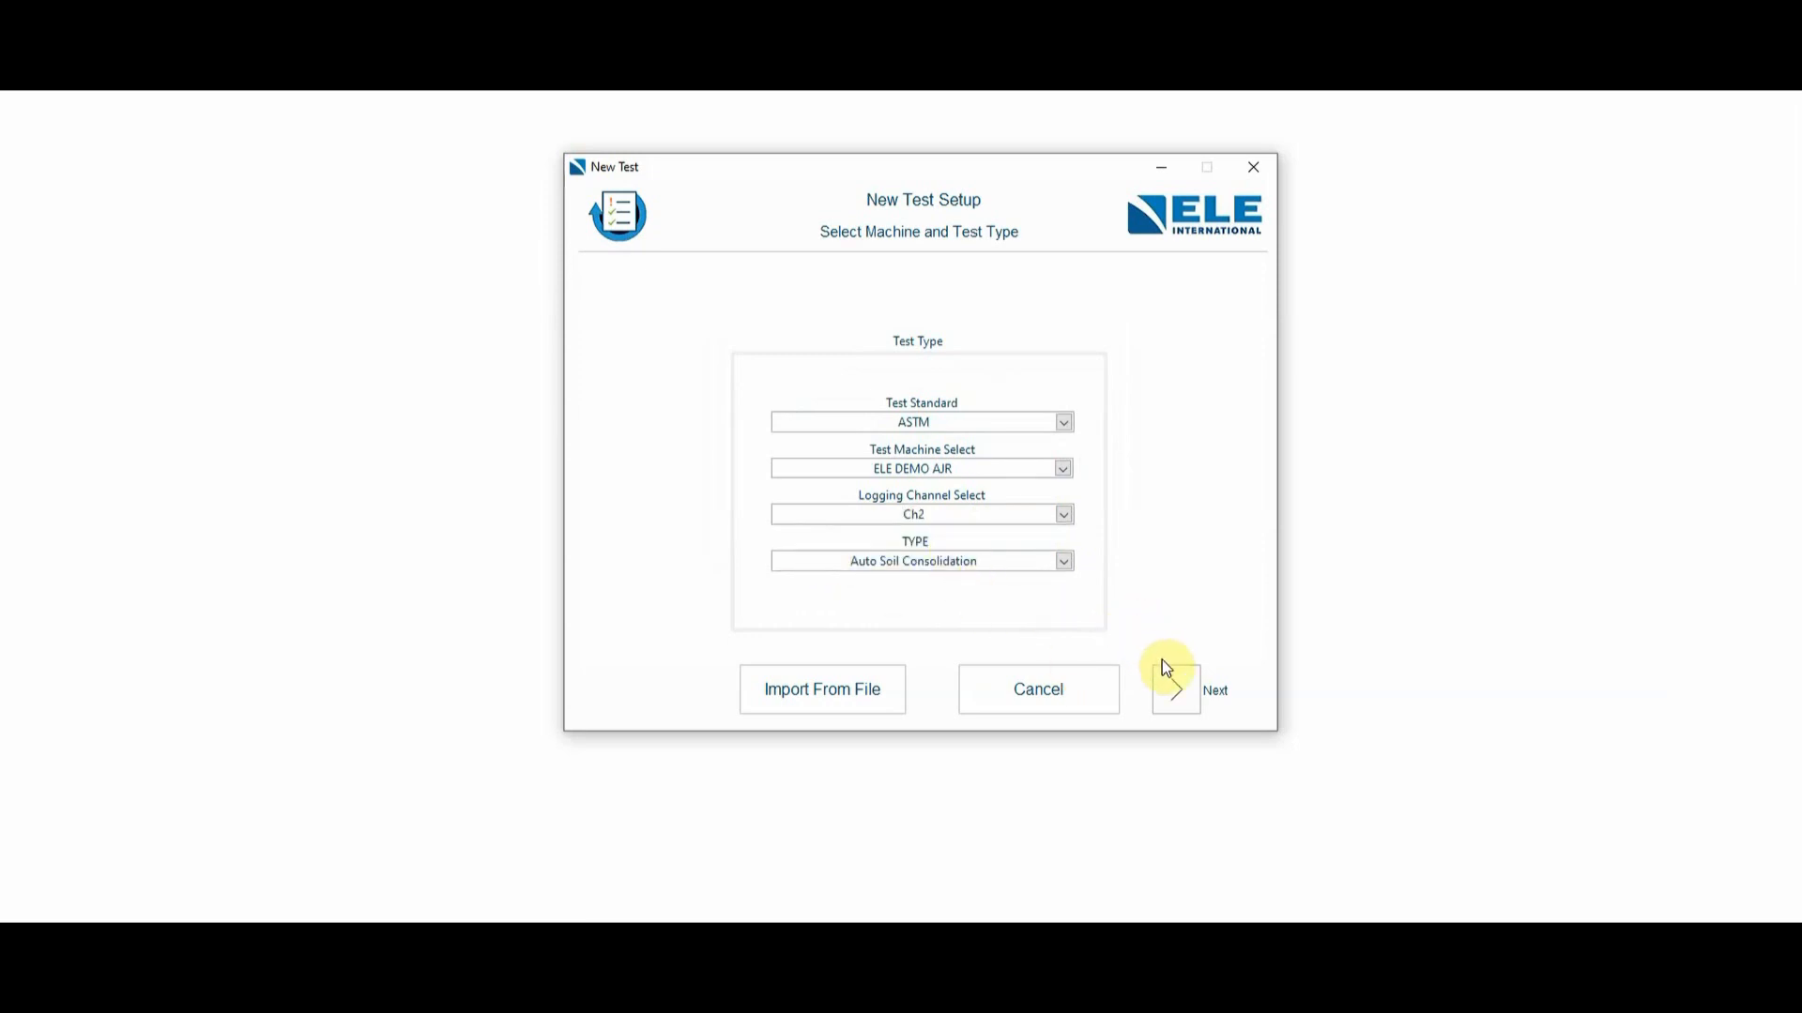
pyautogui.click(1178, 699)
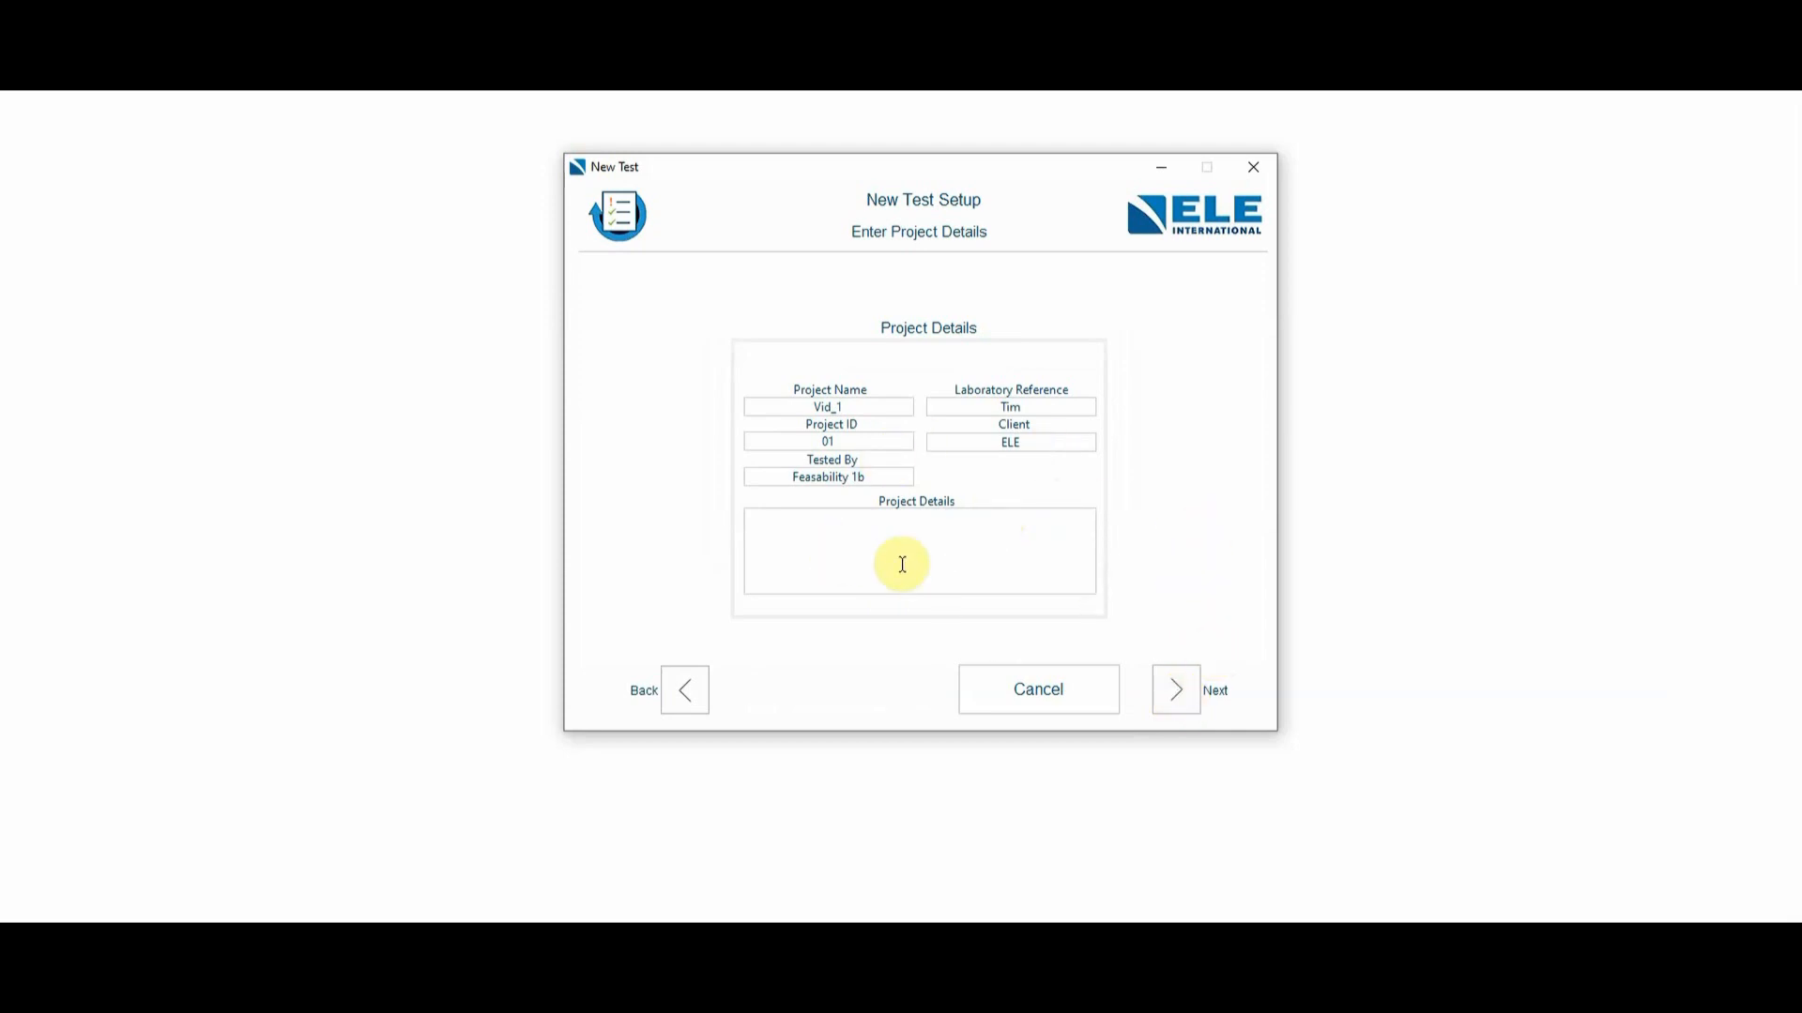
# - Accept the imported project, sample and specimen details with the specimen stiffness set to Firm
pyautogui.click(1179, 690)
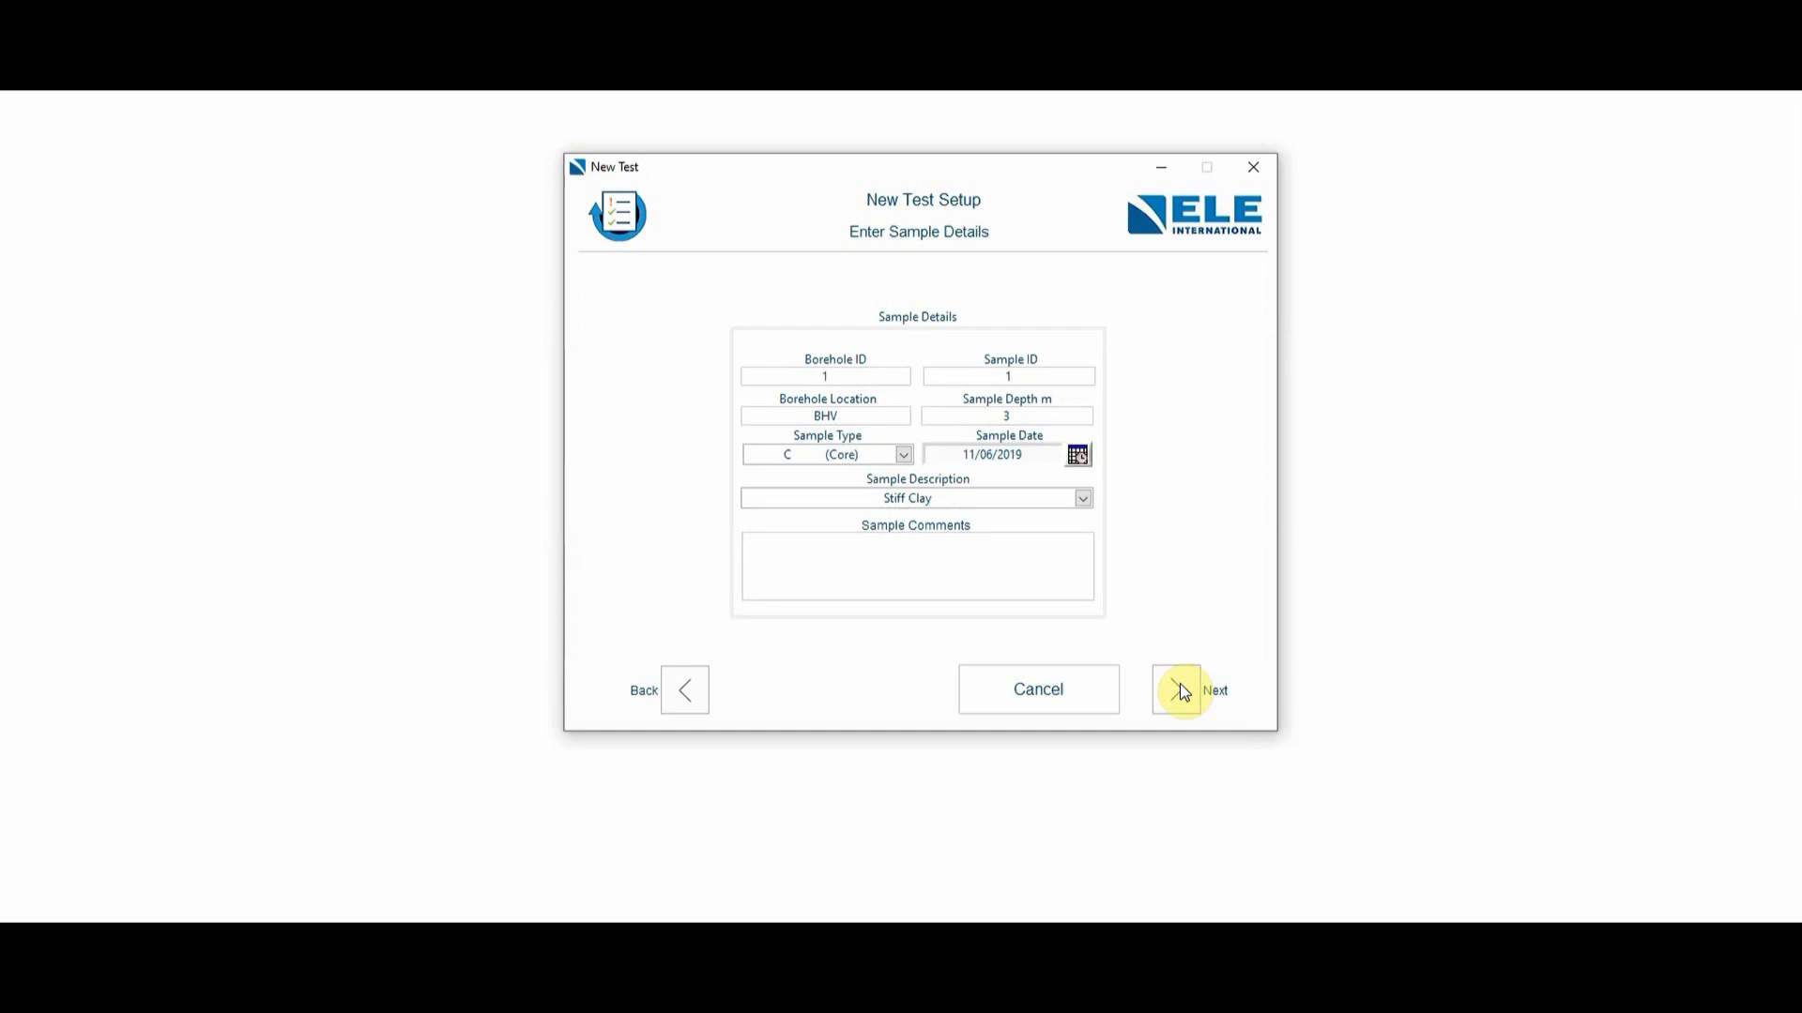
pyautogui.click(1180, 687)
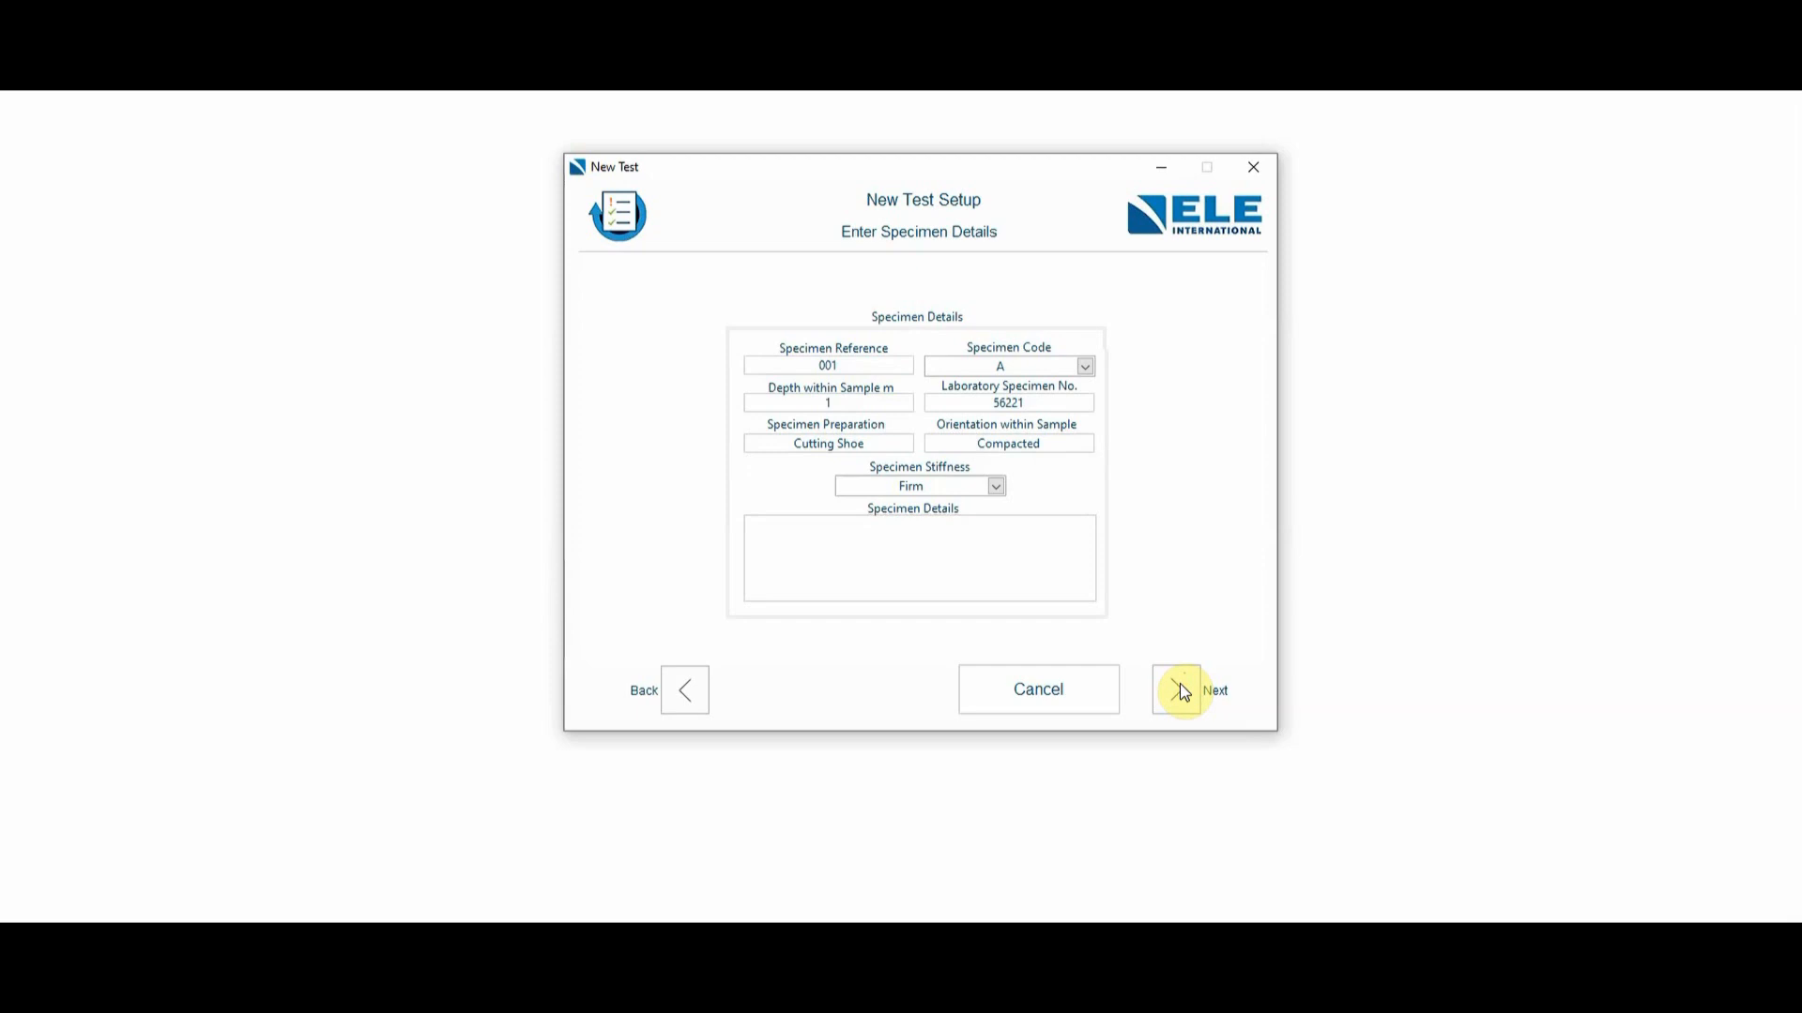
pyautogui.click(996, 487)
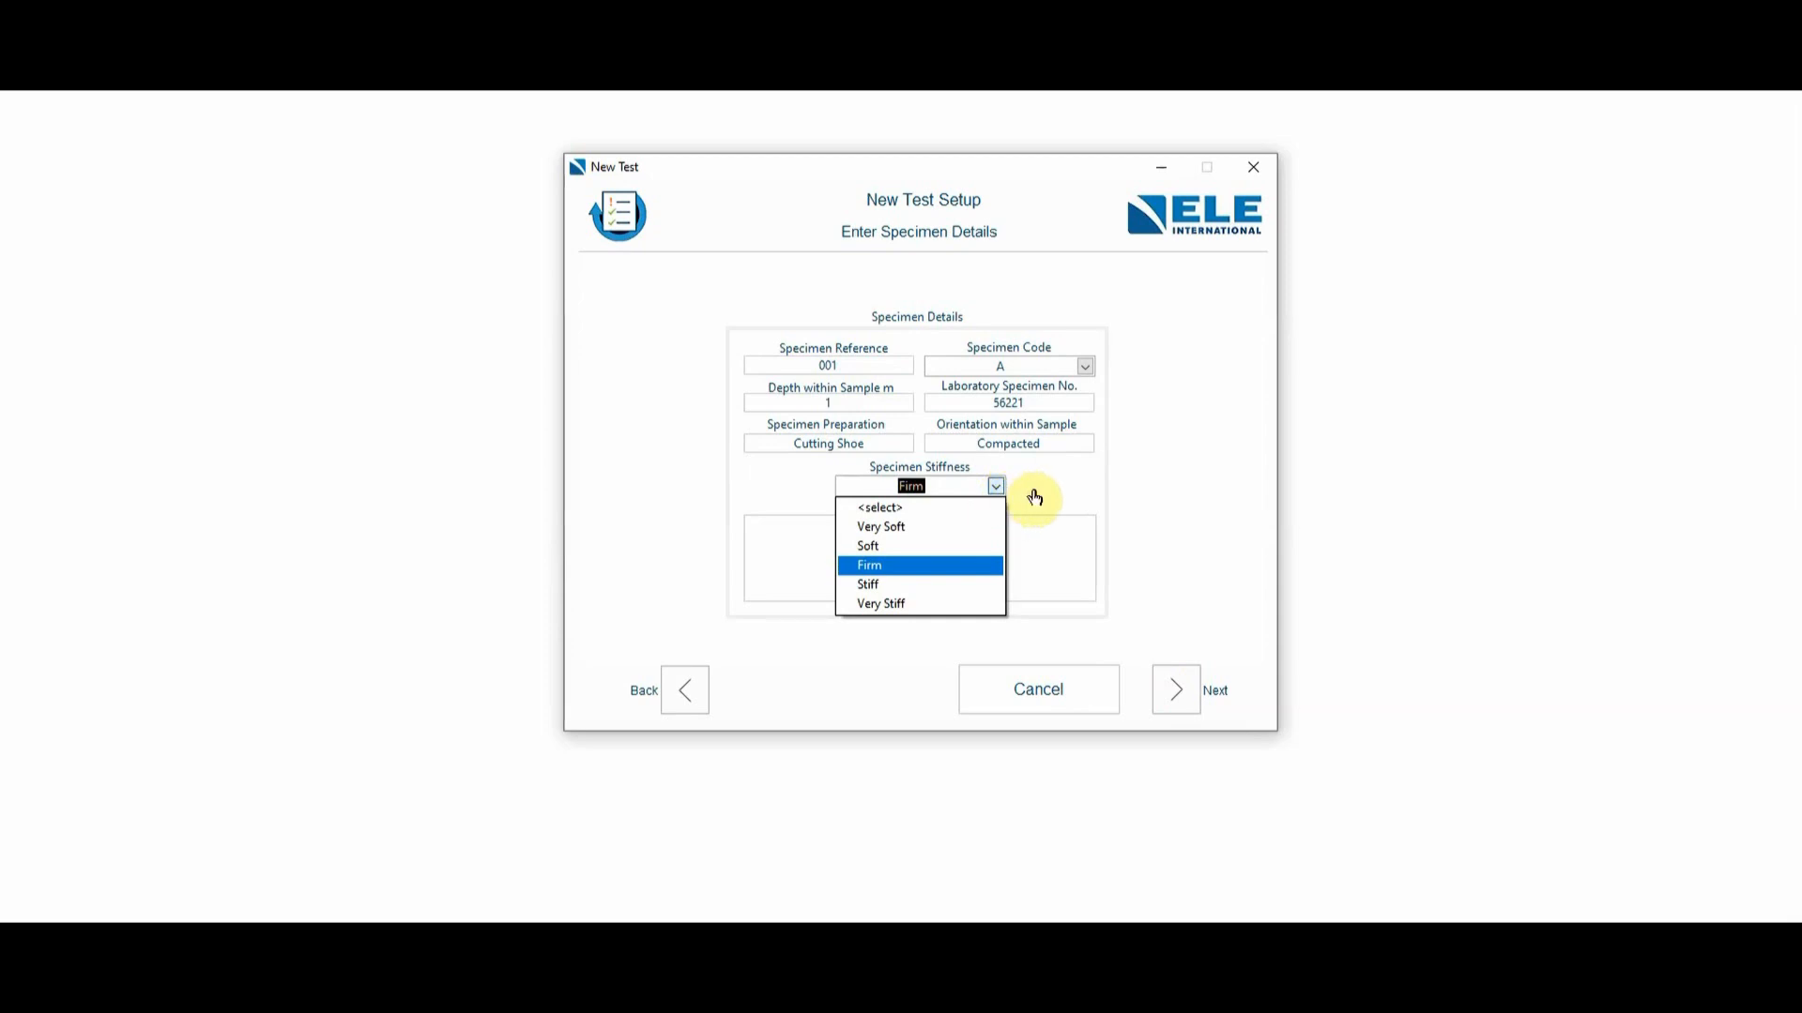
pyautogui.click(905, 564)
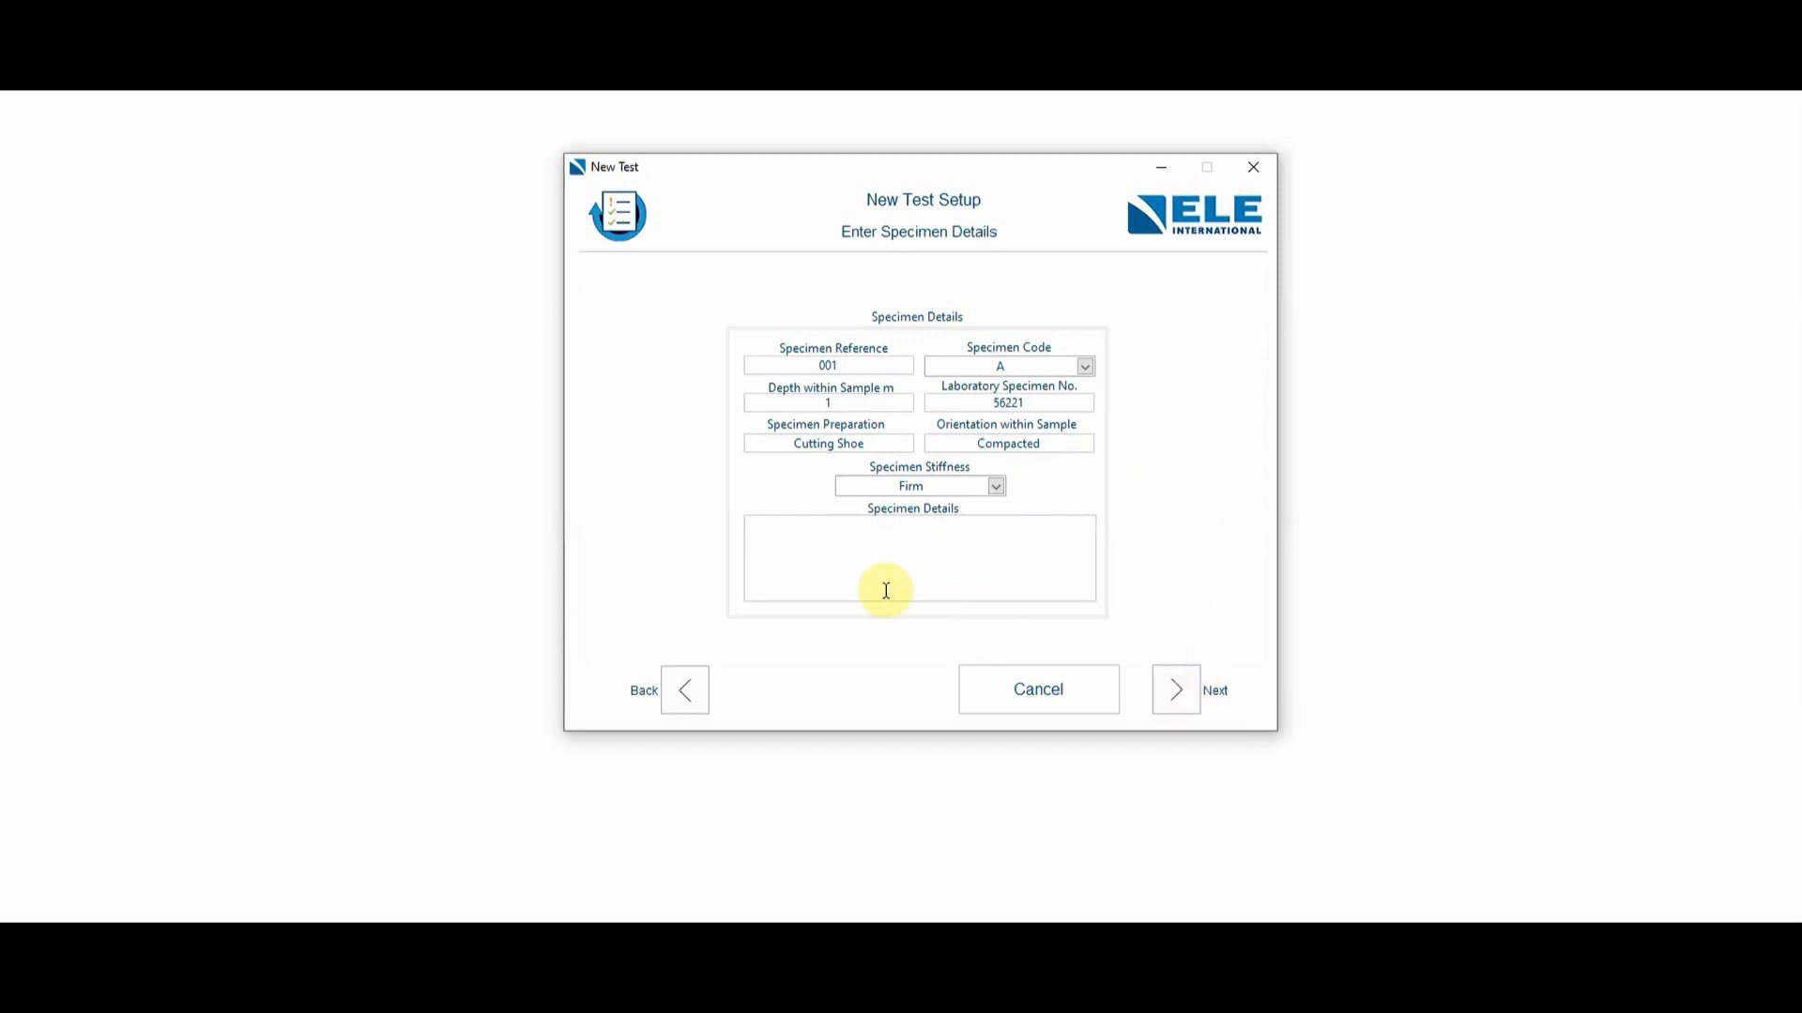
pyautogui.click(1182, 683)
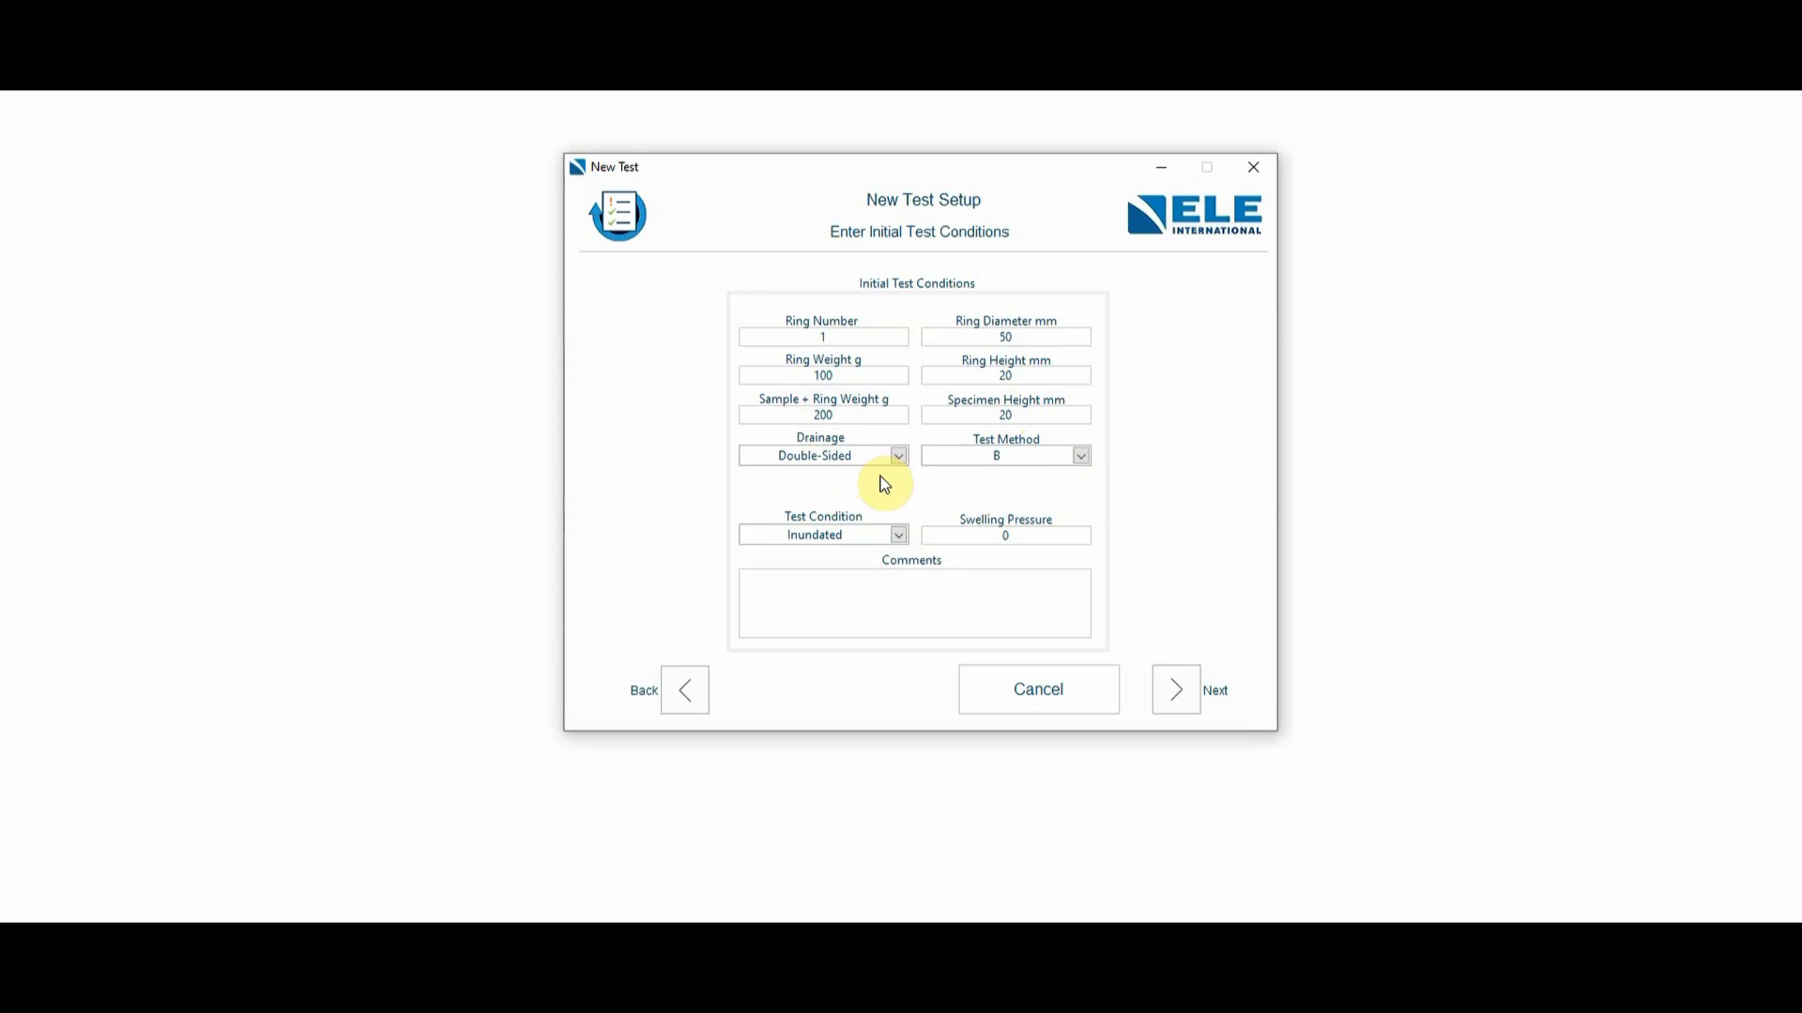
# - Choose test method B in the initial test conditions and continue to the test sequence
pyautogui.click(1081, 456)
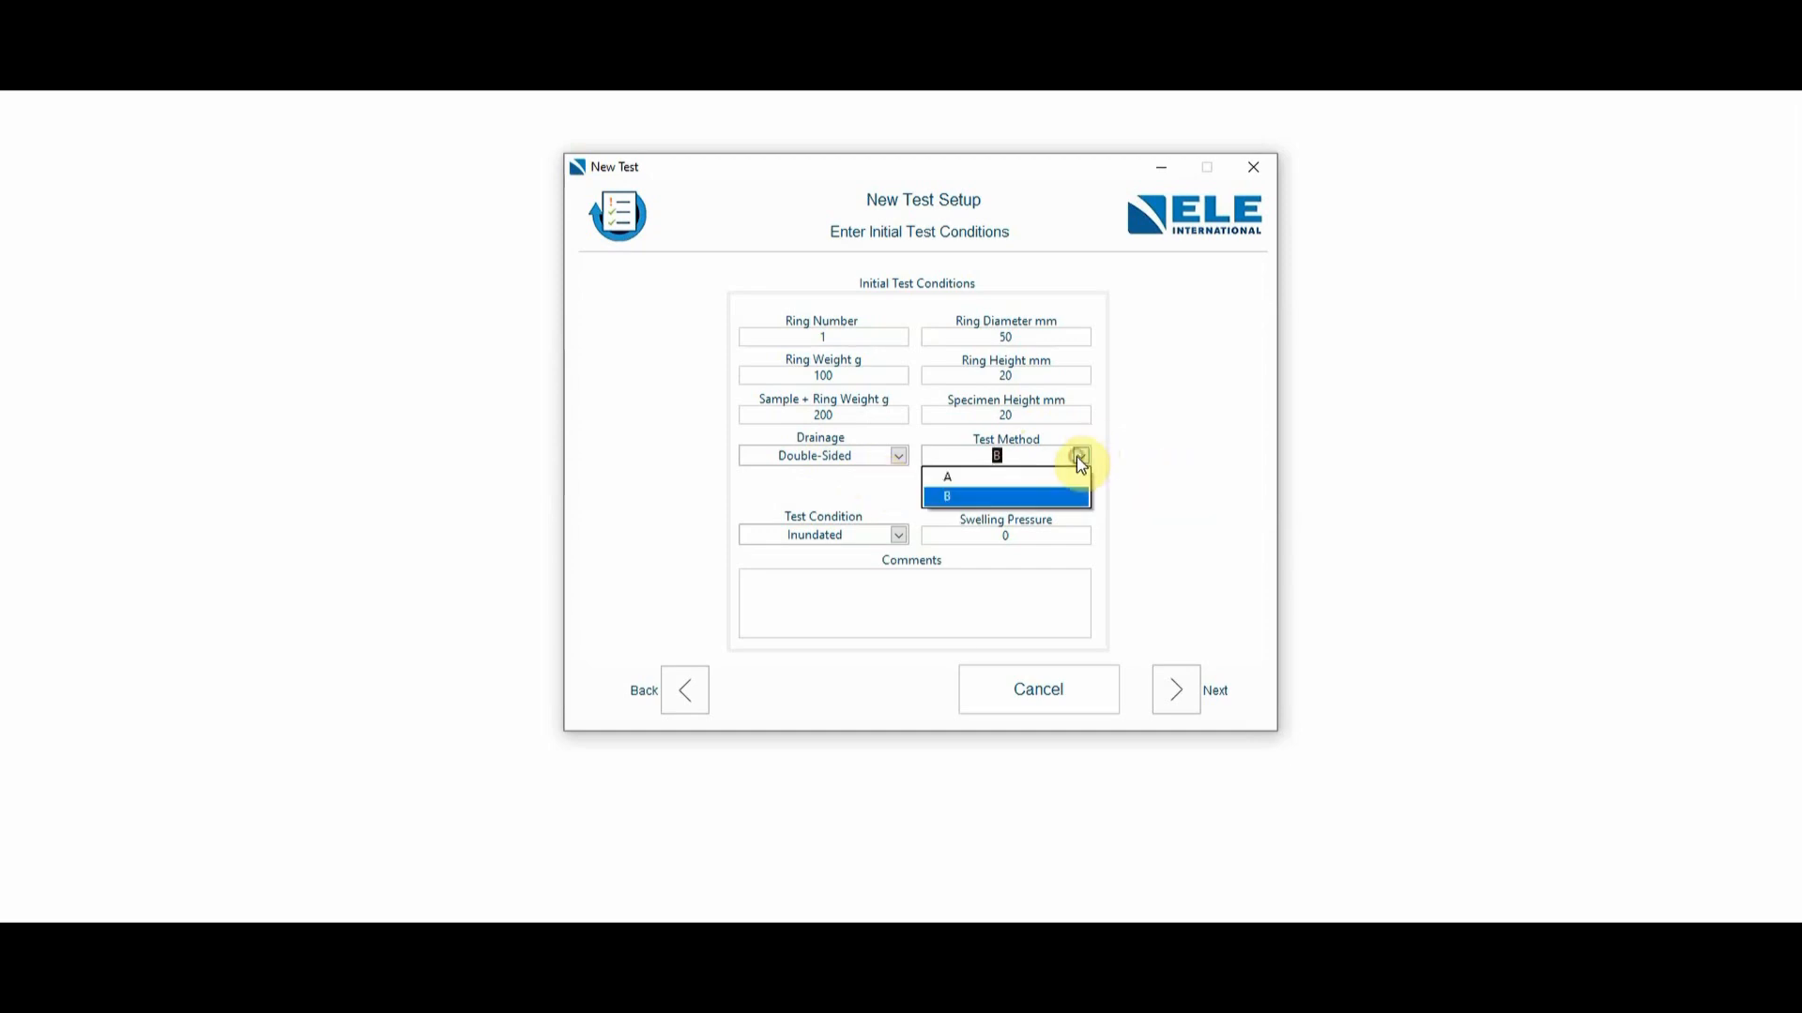
pyautogui.click(1037, 499)
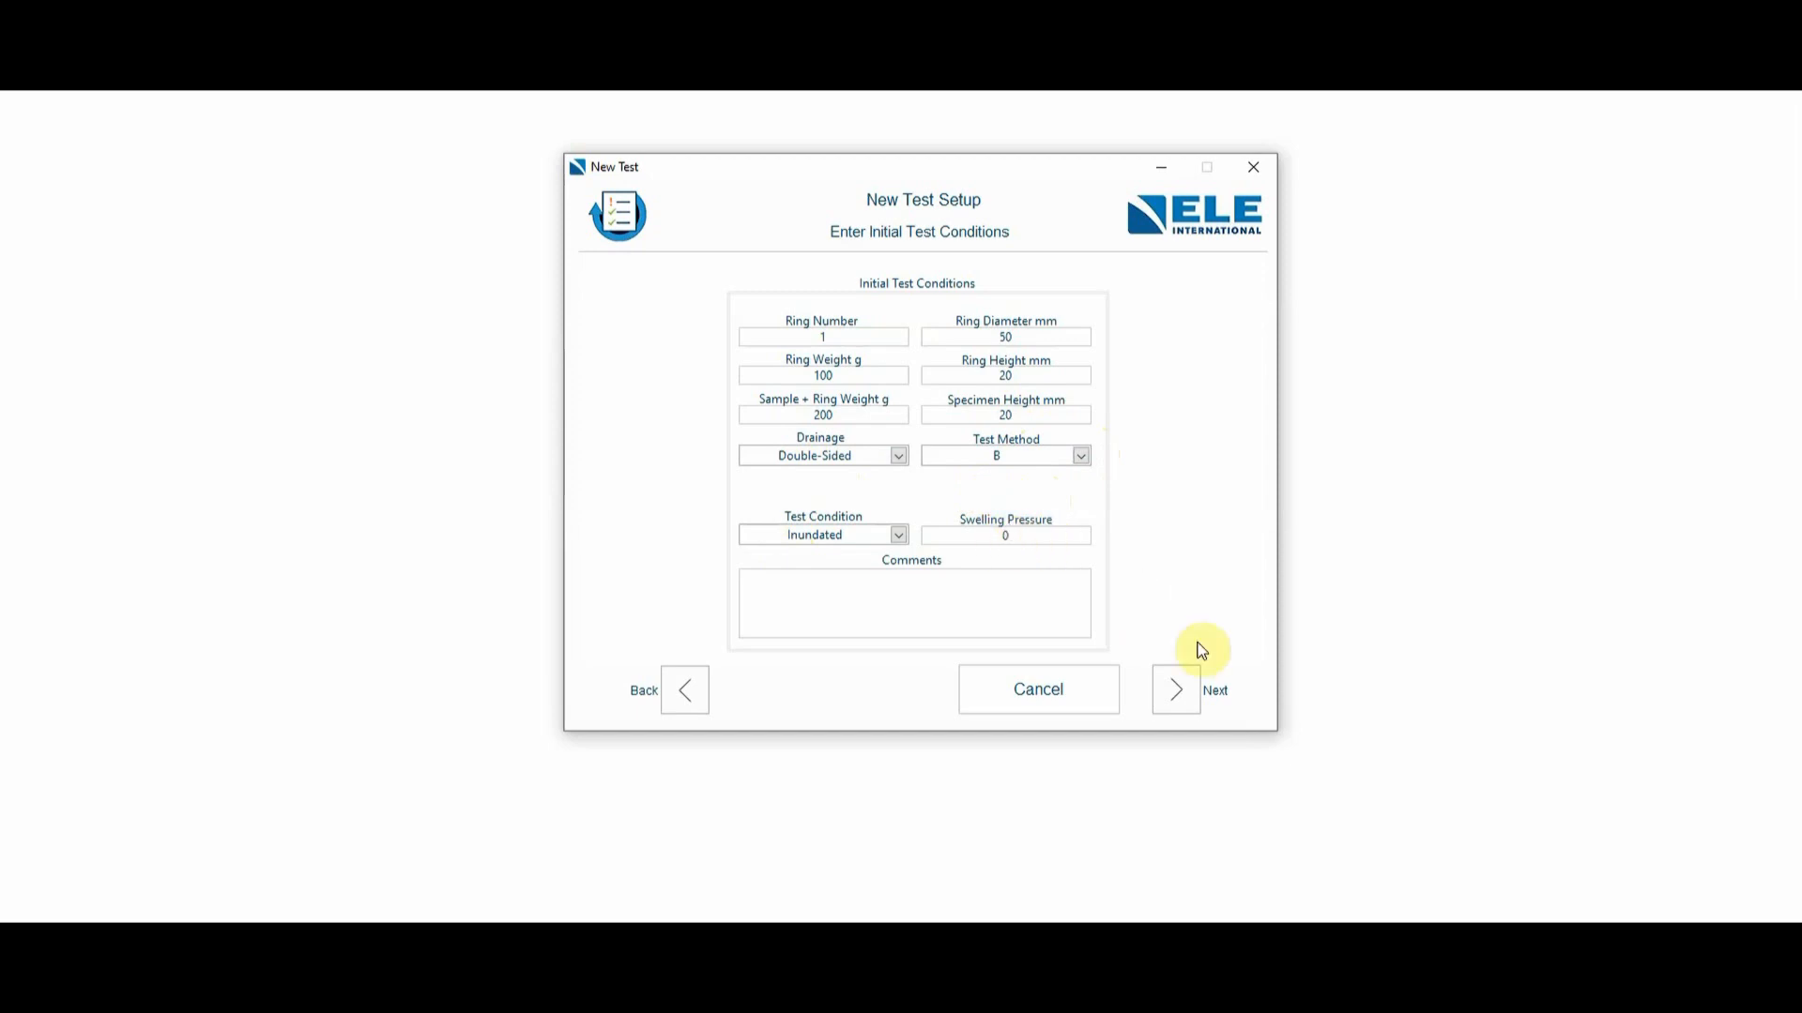
pyautogui.click(1184, 688)
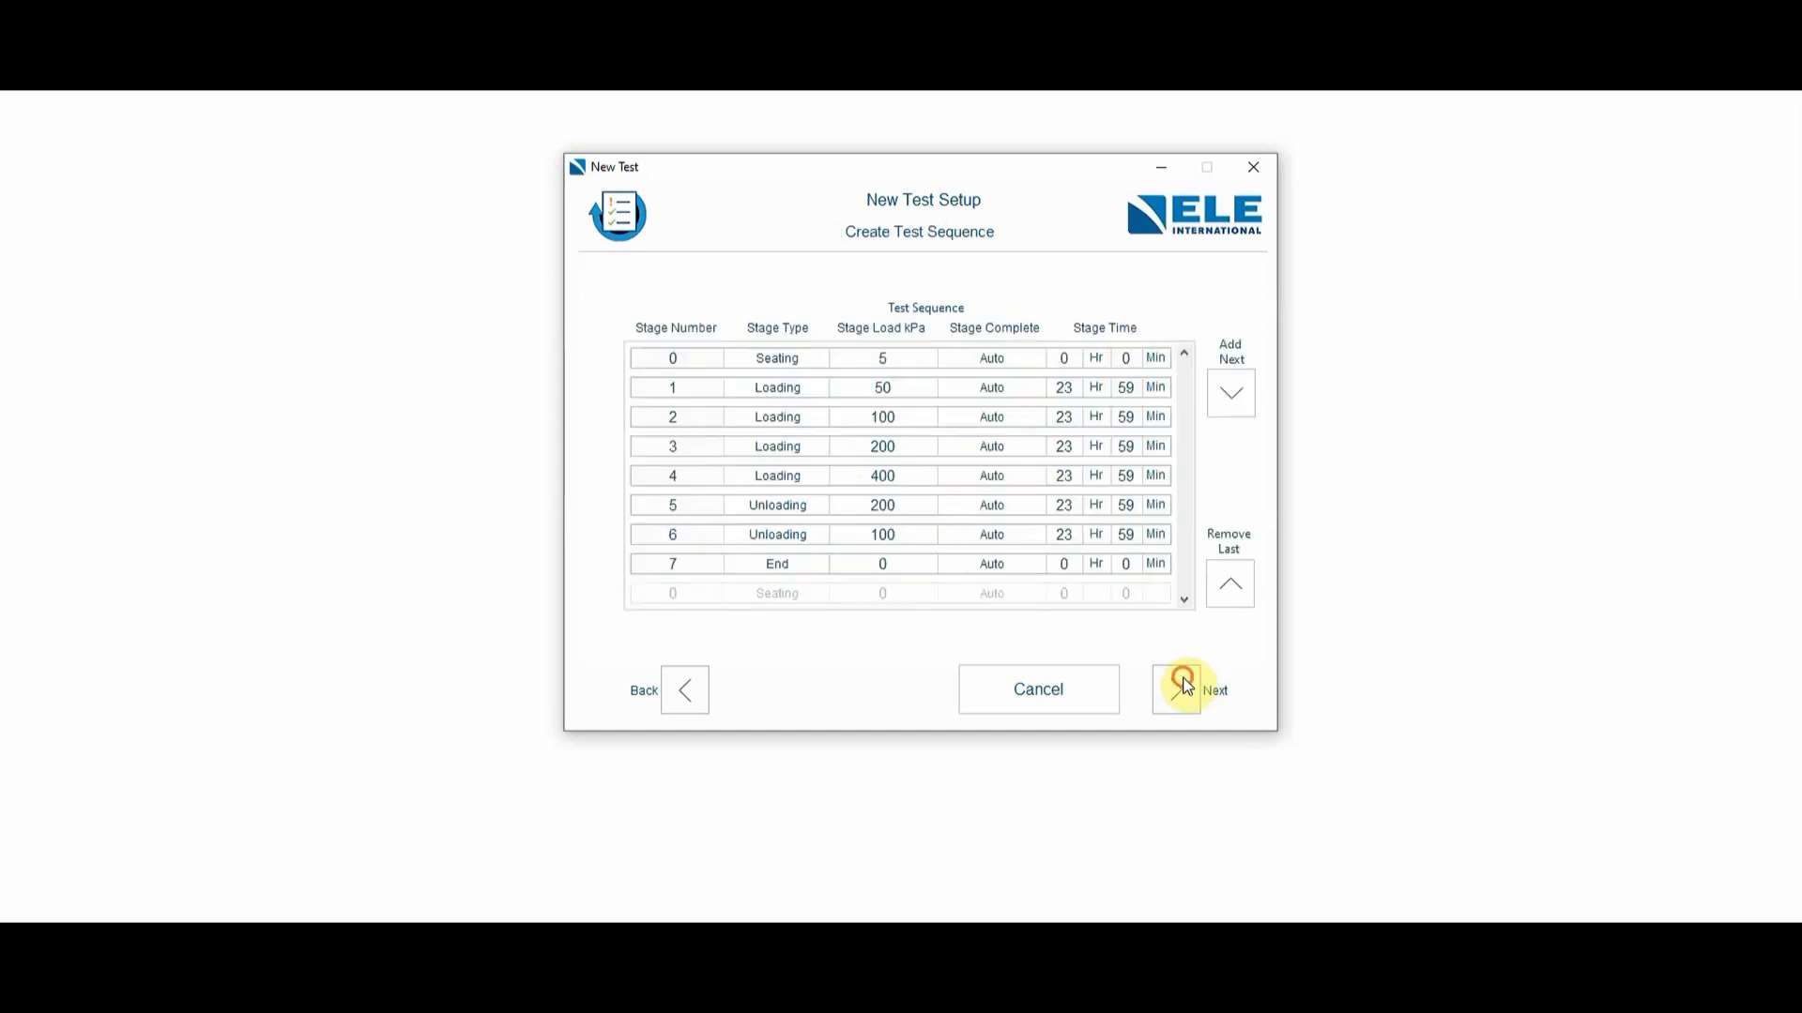
# - Remove all imported seating, loading and unloading stages from the test sequence, leaving only the End stage
pyautogui.click(1239, 589)
pyautogui.click(1239, 589)
pyautogui.click(1238, 589)
pyautogui.click(1239, 590)
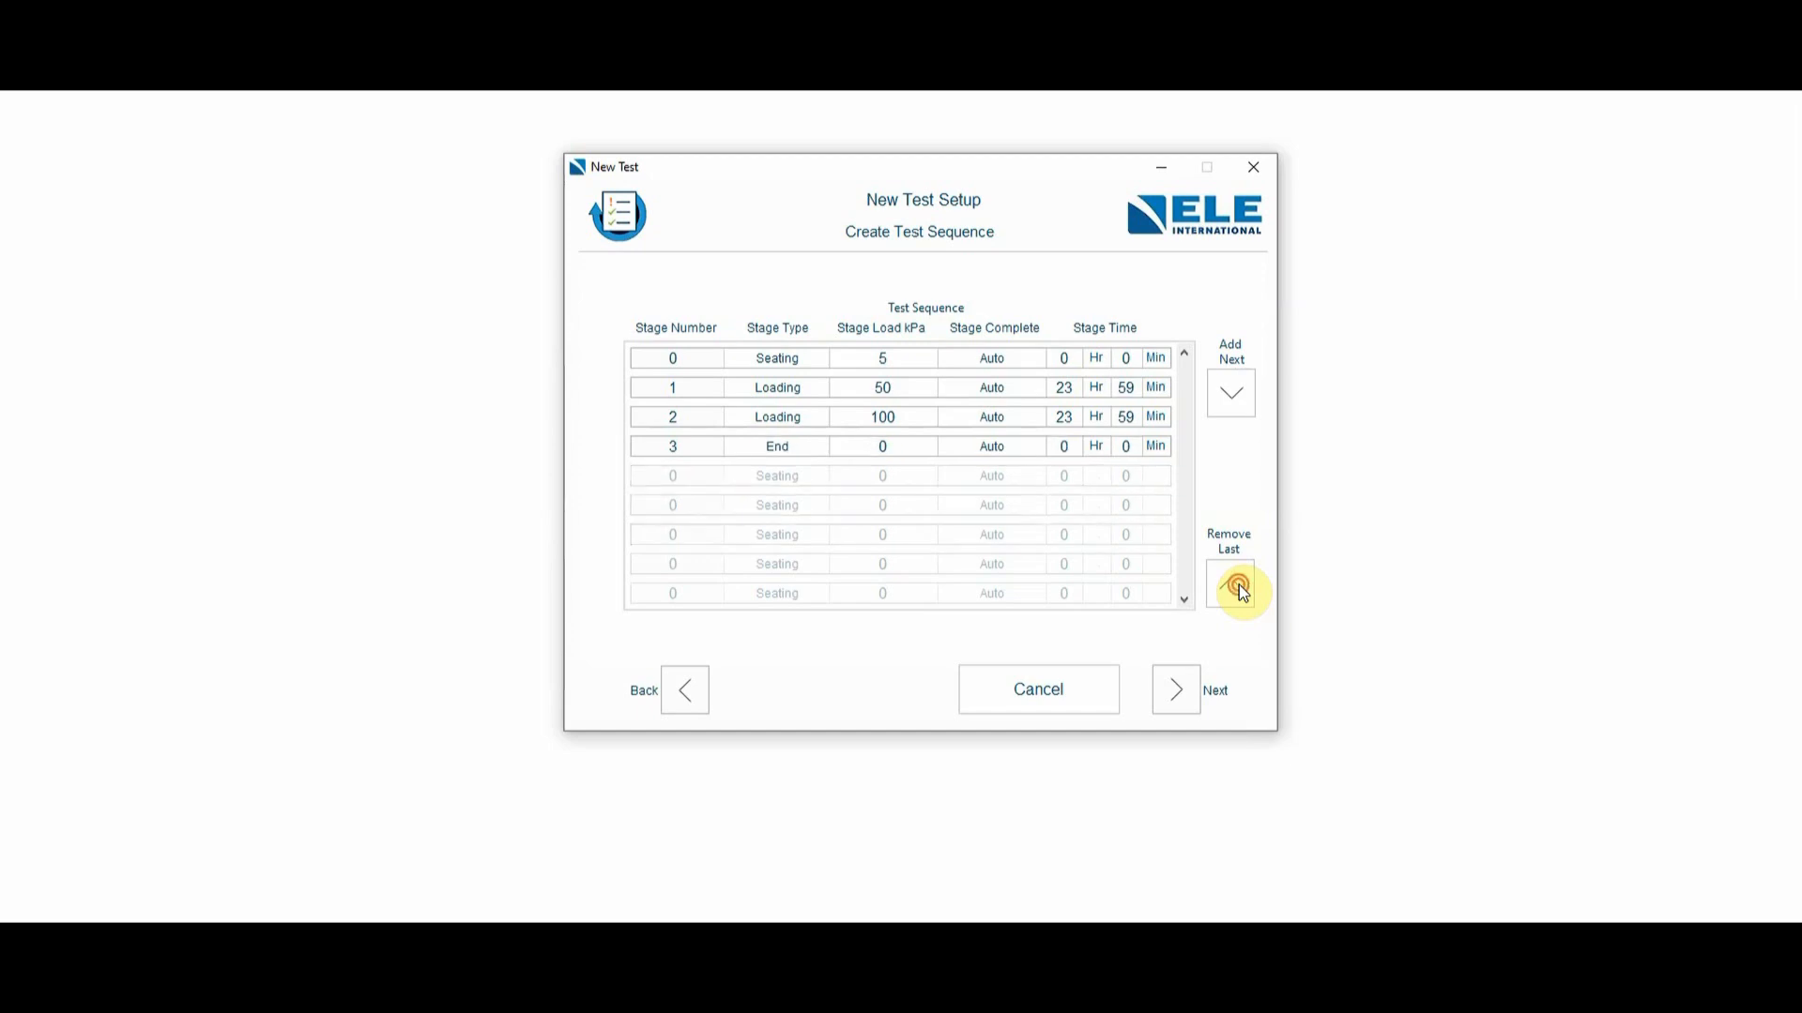
pyautogui.click(1238, 590)
pyautogui.click(1238, 589)
pyautogui.click(1238, 590)
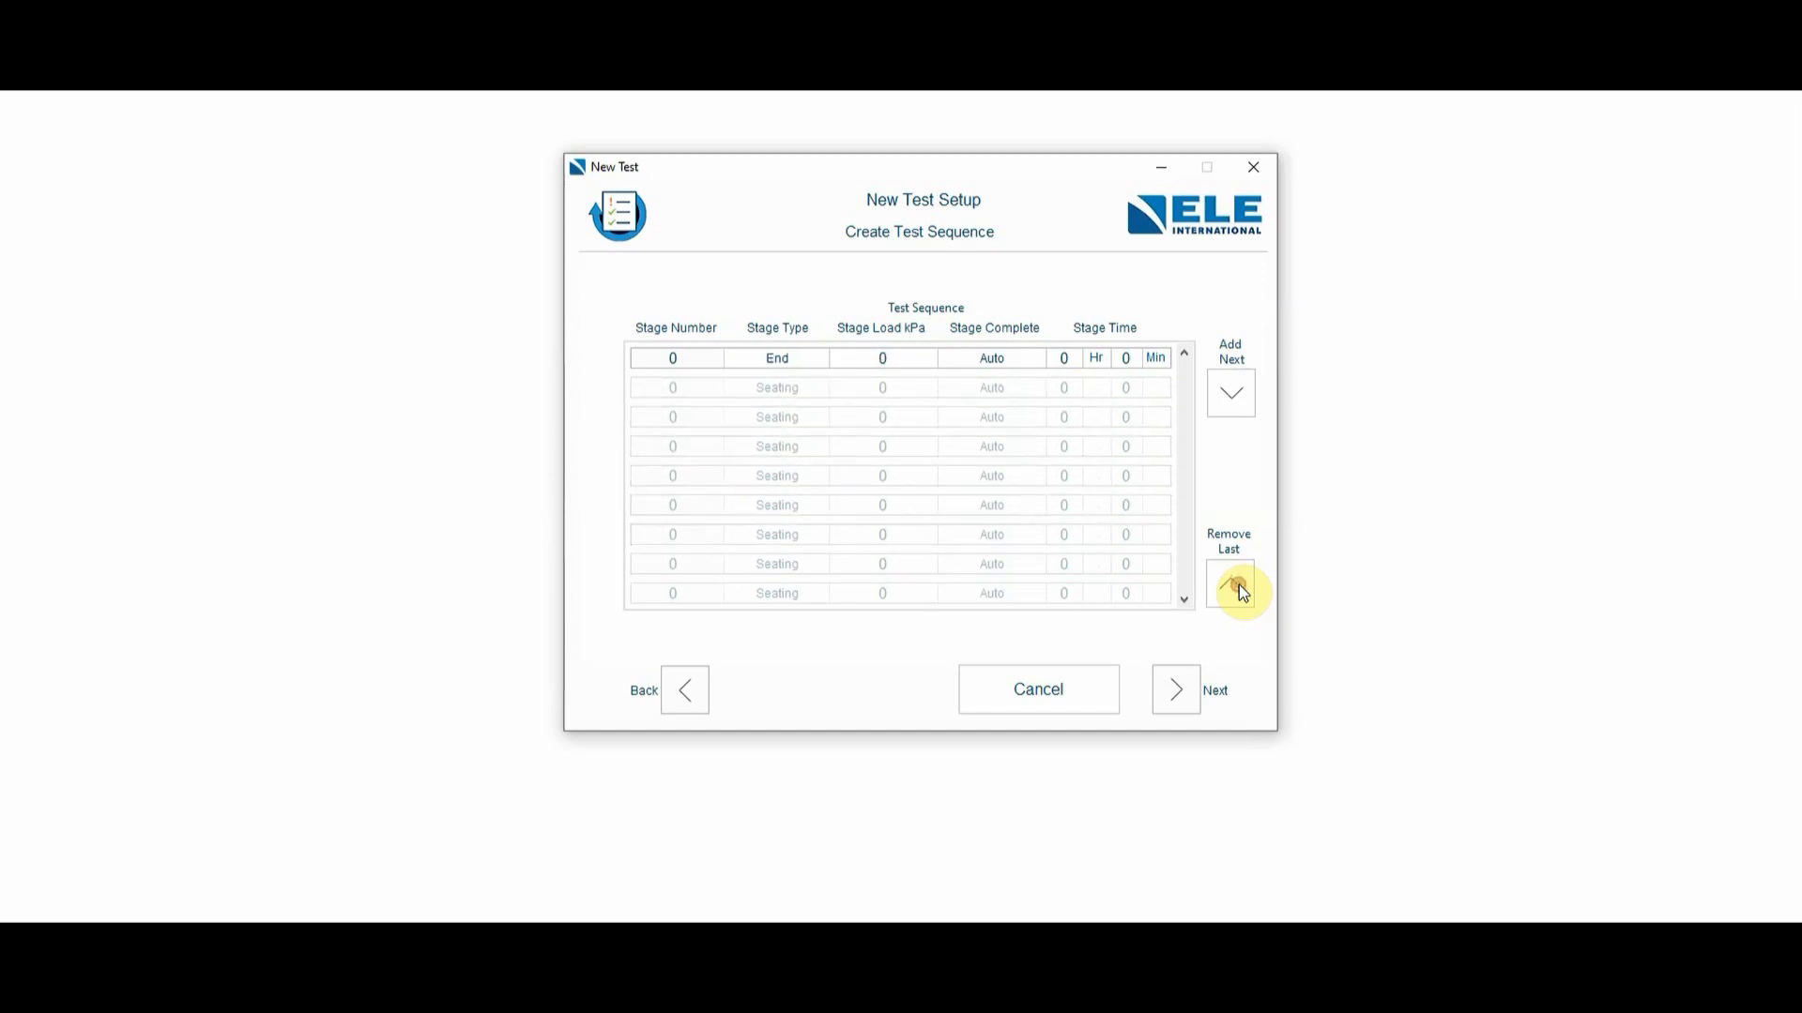
# - Add a first stage to the test sequence as Seating with a load of 5 kPa
pyautogui.click(1235, 400)
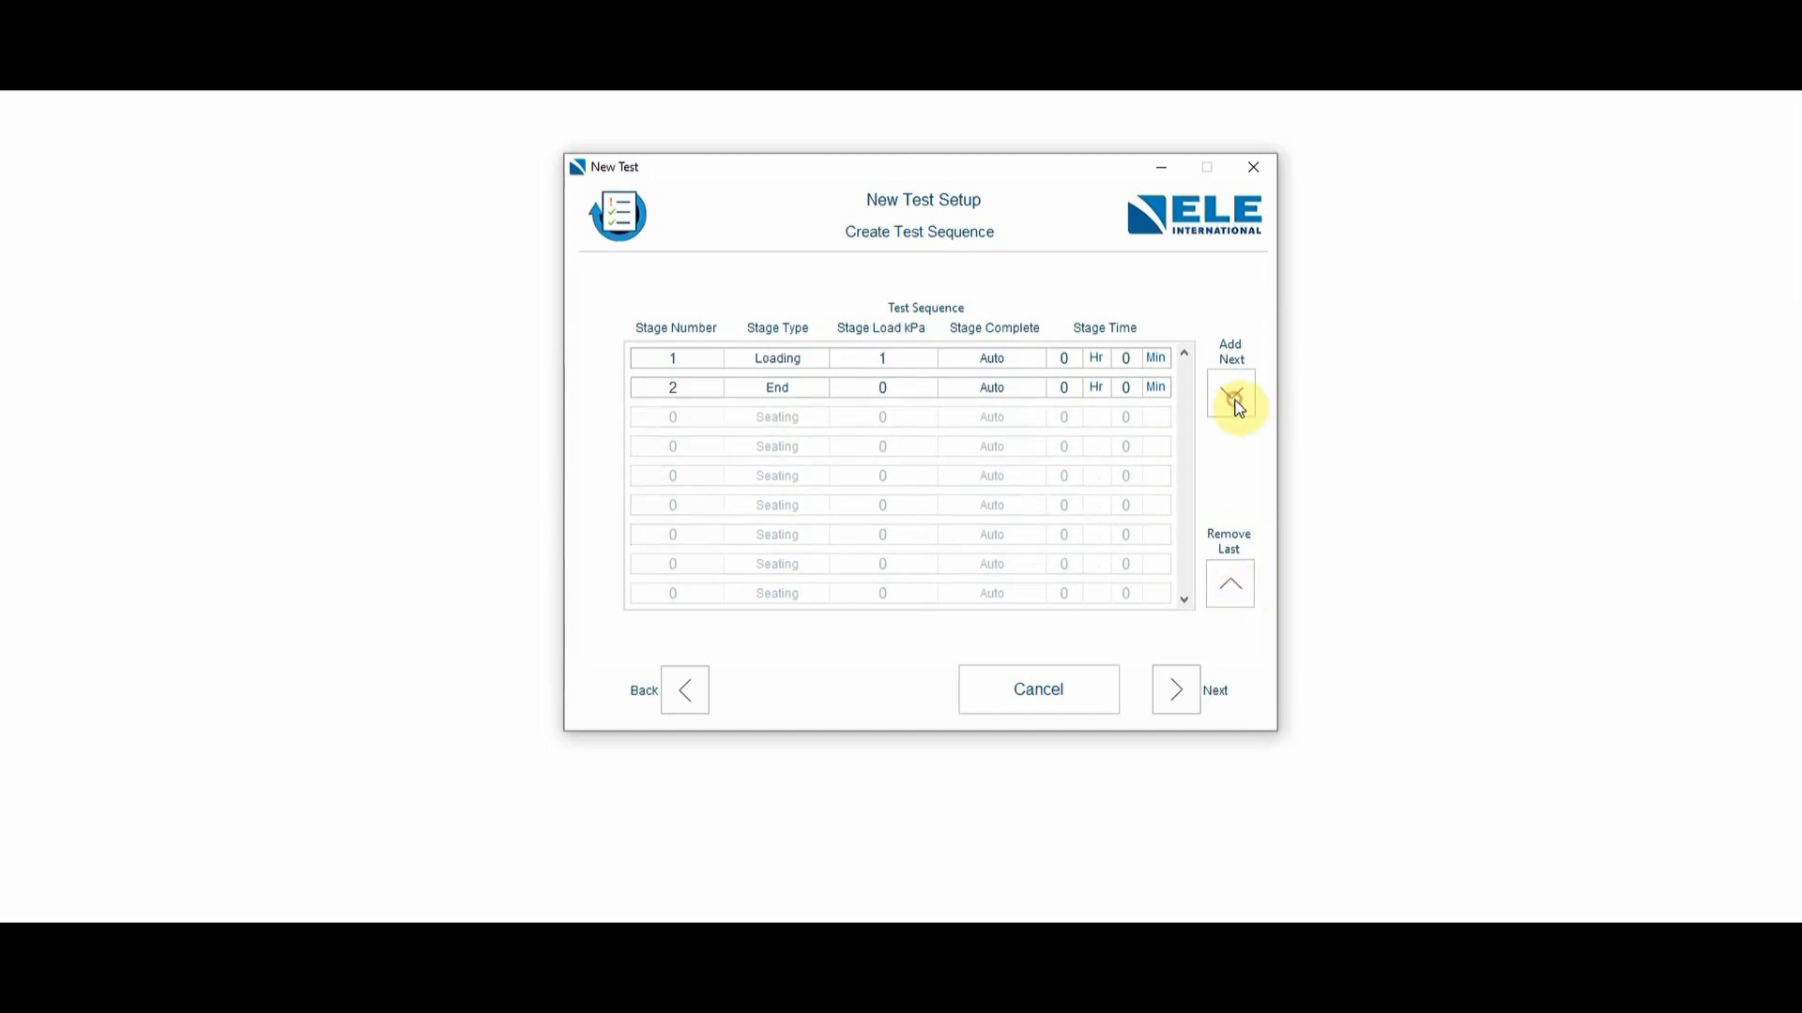
pyautogui.click(782, 358)
pyautogui.click(783, 334)
pyautogui.doubleClick(897, 365)
pyautogui.write('5')
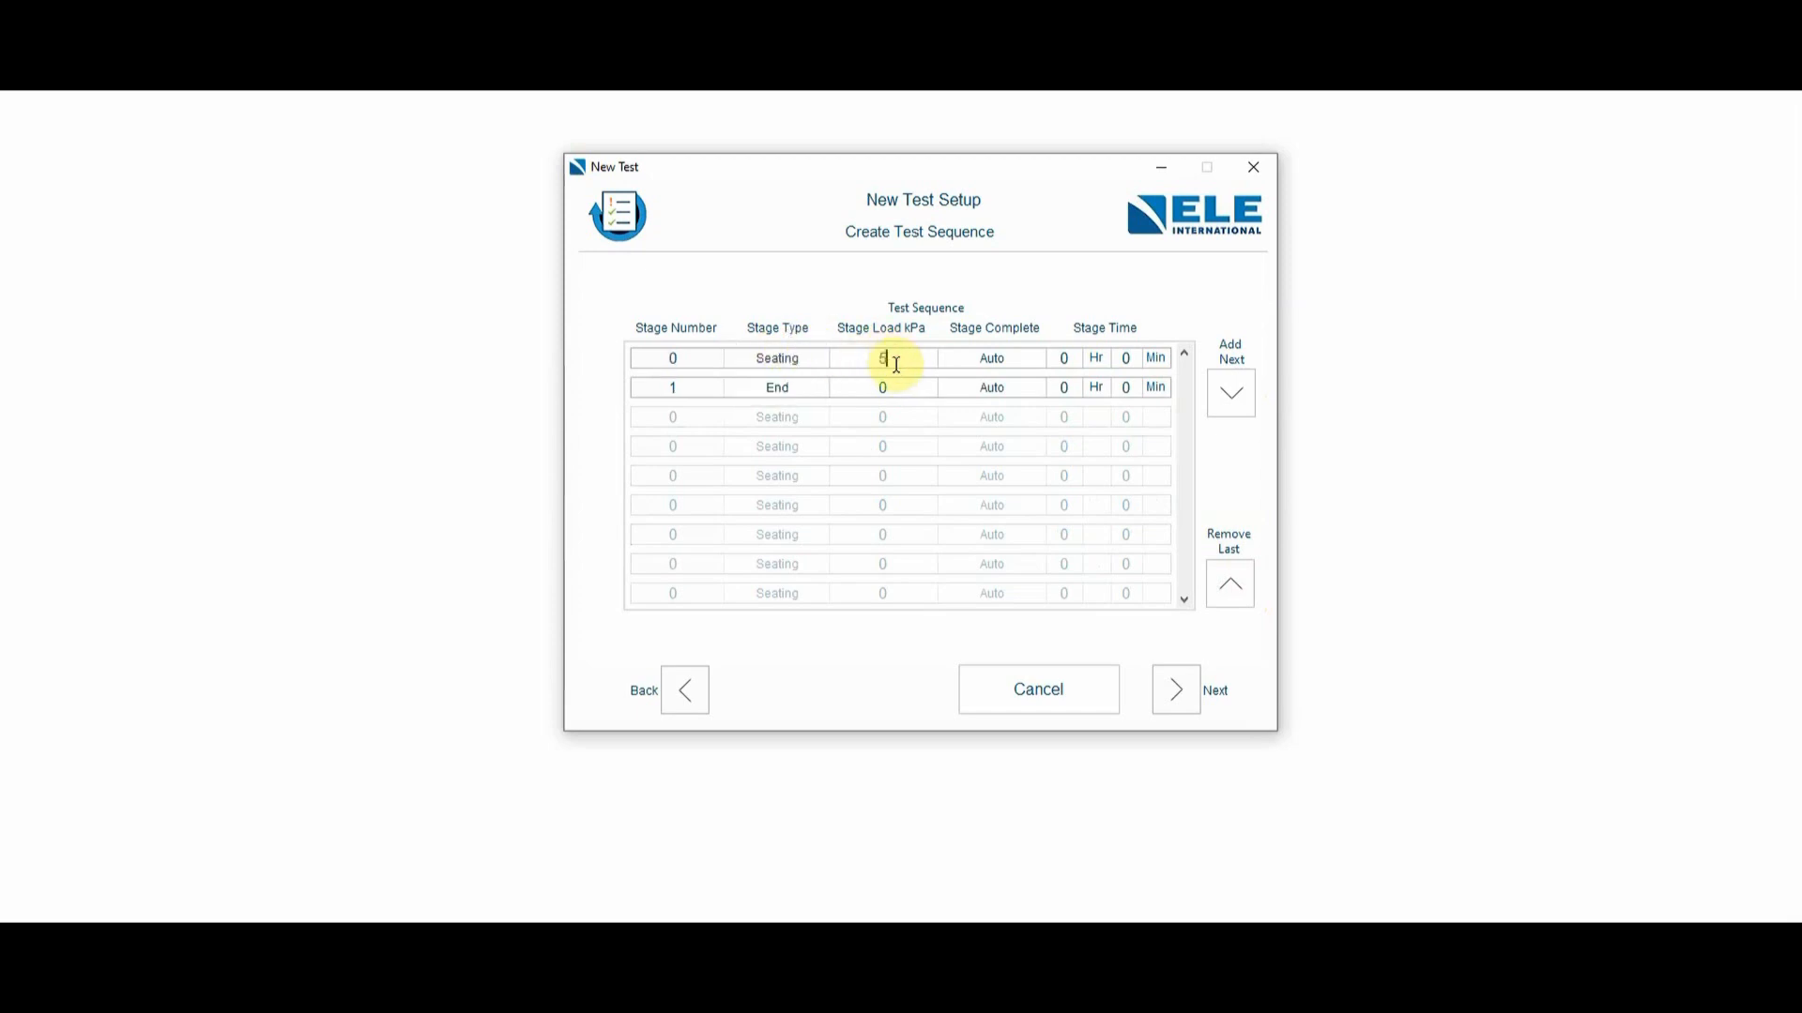
# - Add a loading stage of 50 kPa with a stage duration of 23 hrs 59 mins 00 seconds
pyautogui.click(1231, 392)
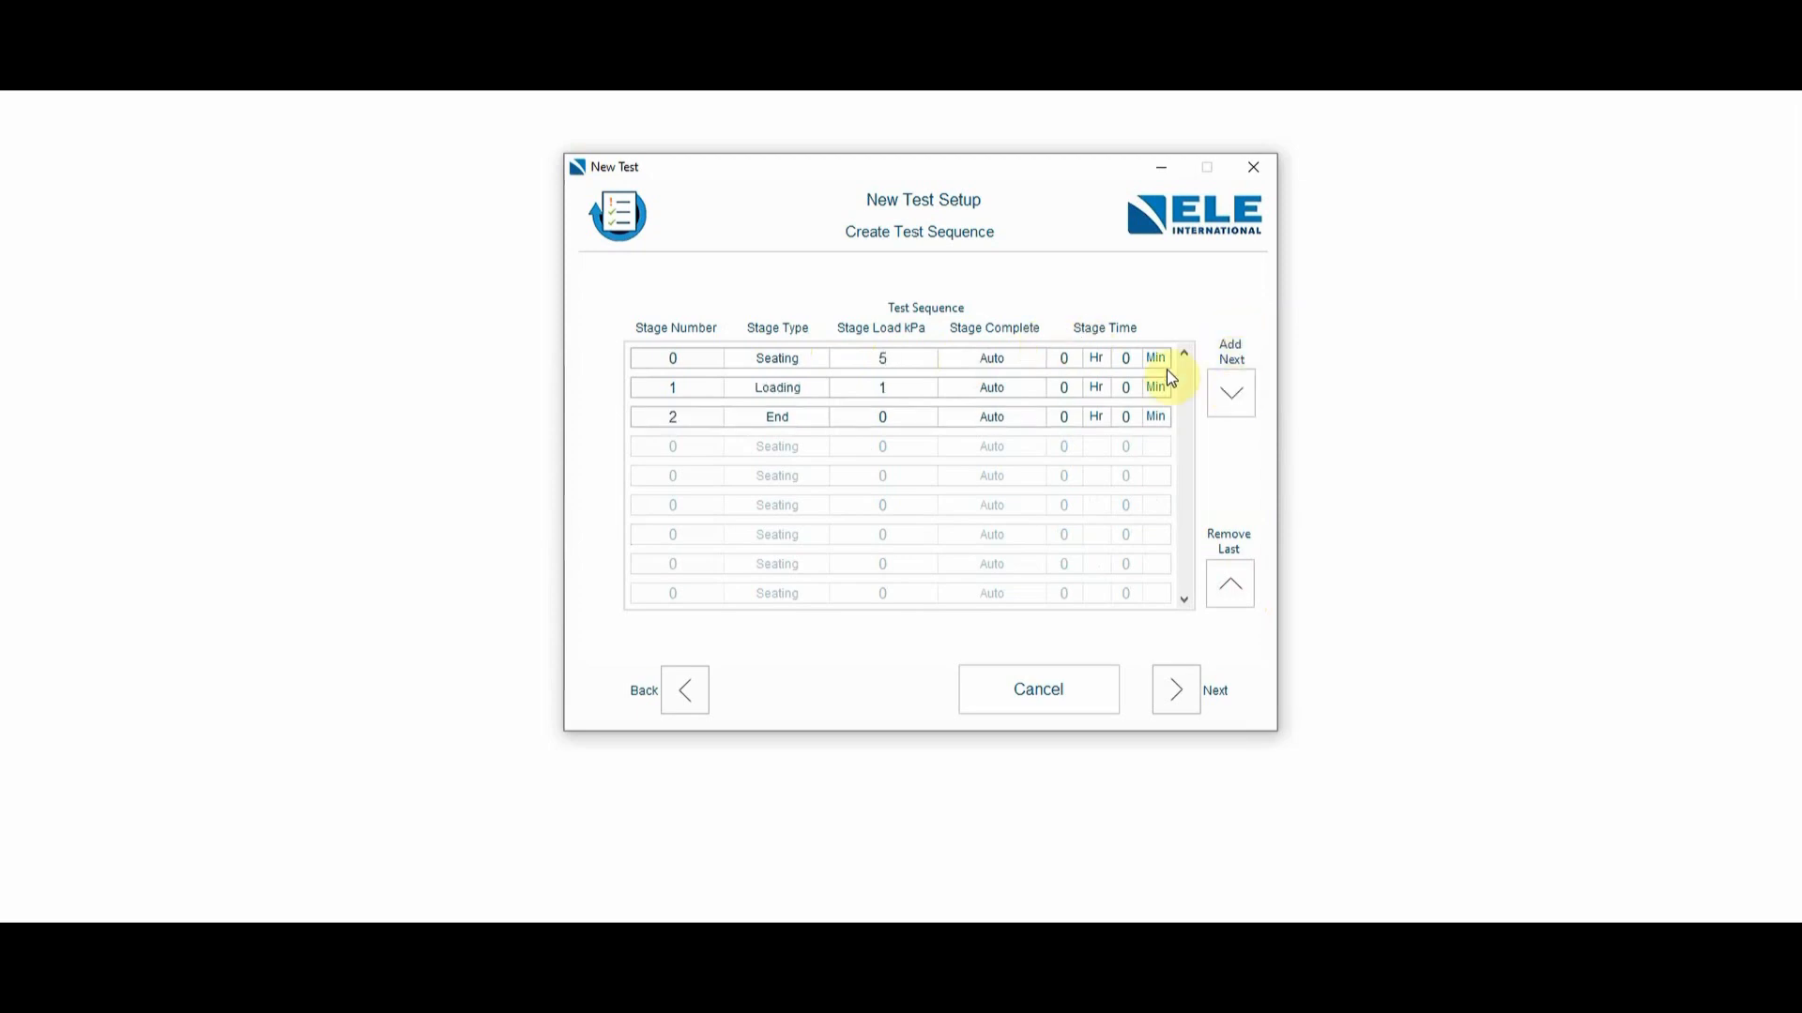
pyautogui.doubleClick(885, 388)
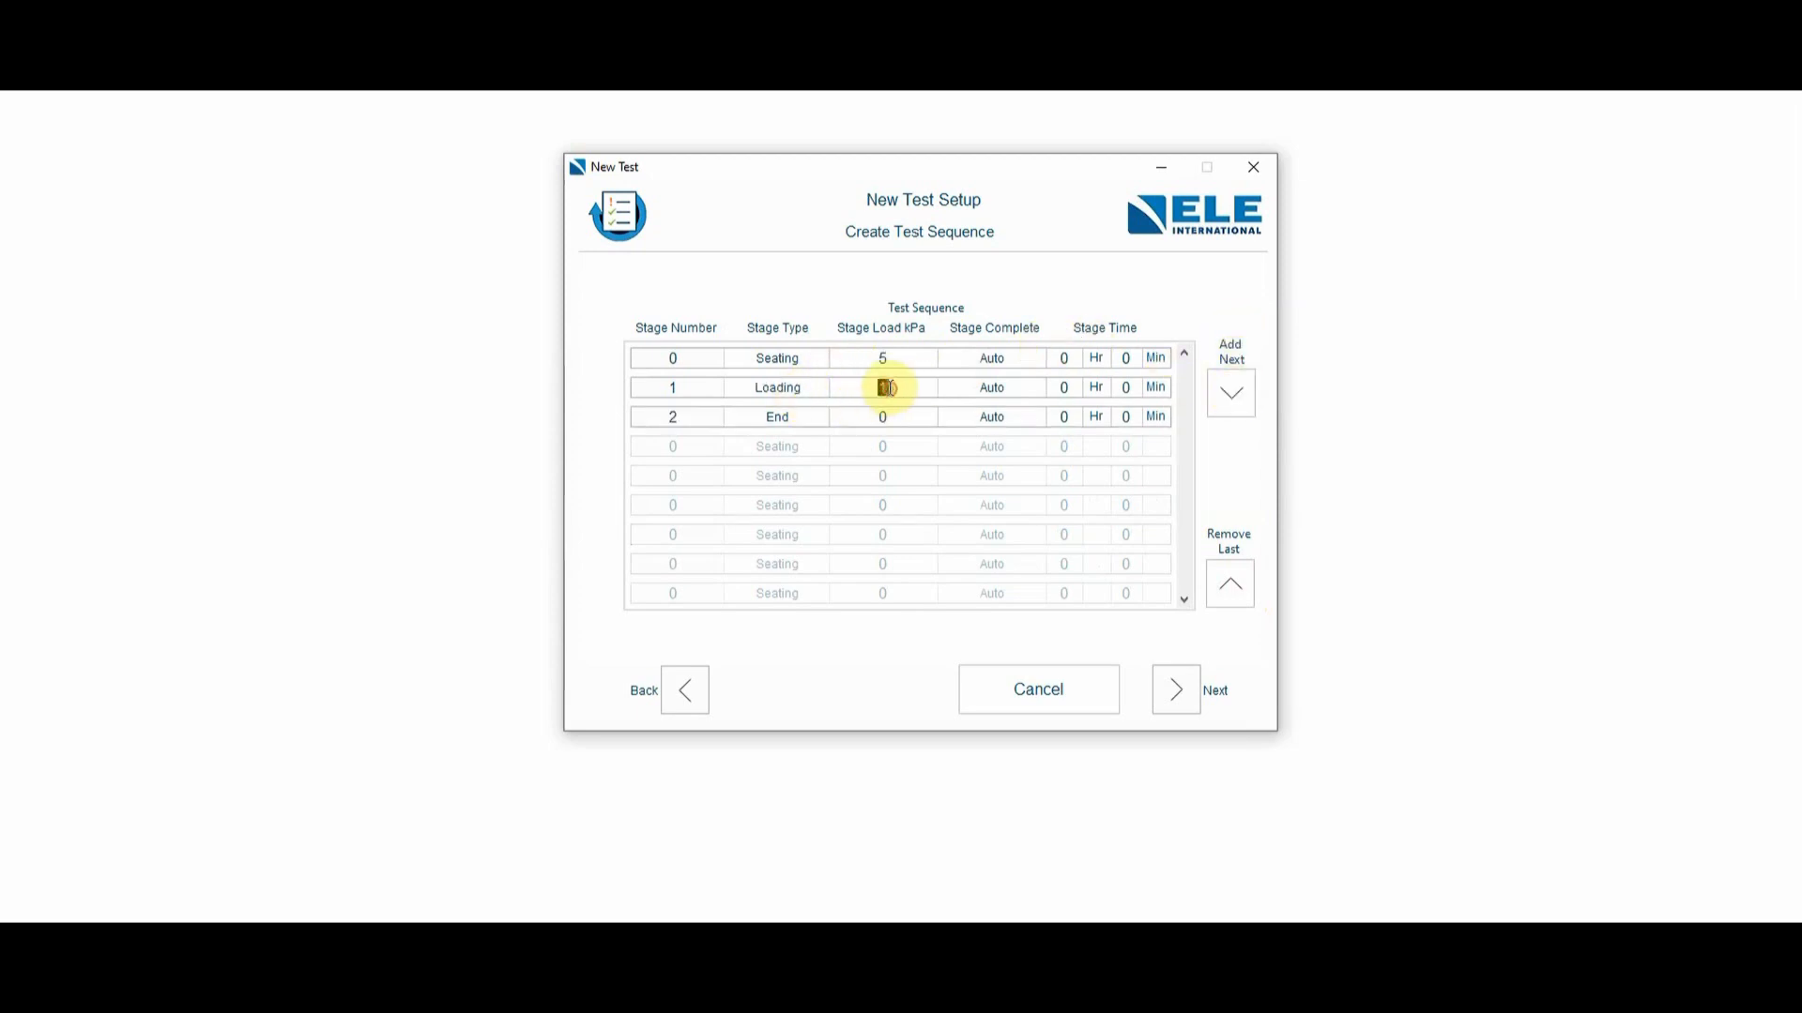
pyautogui.write('50')
pyautogui.click(1055, 391)
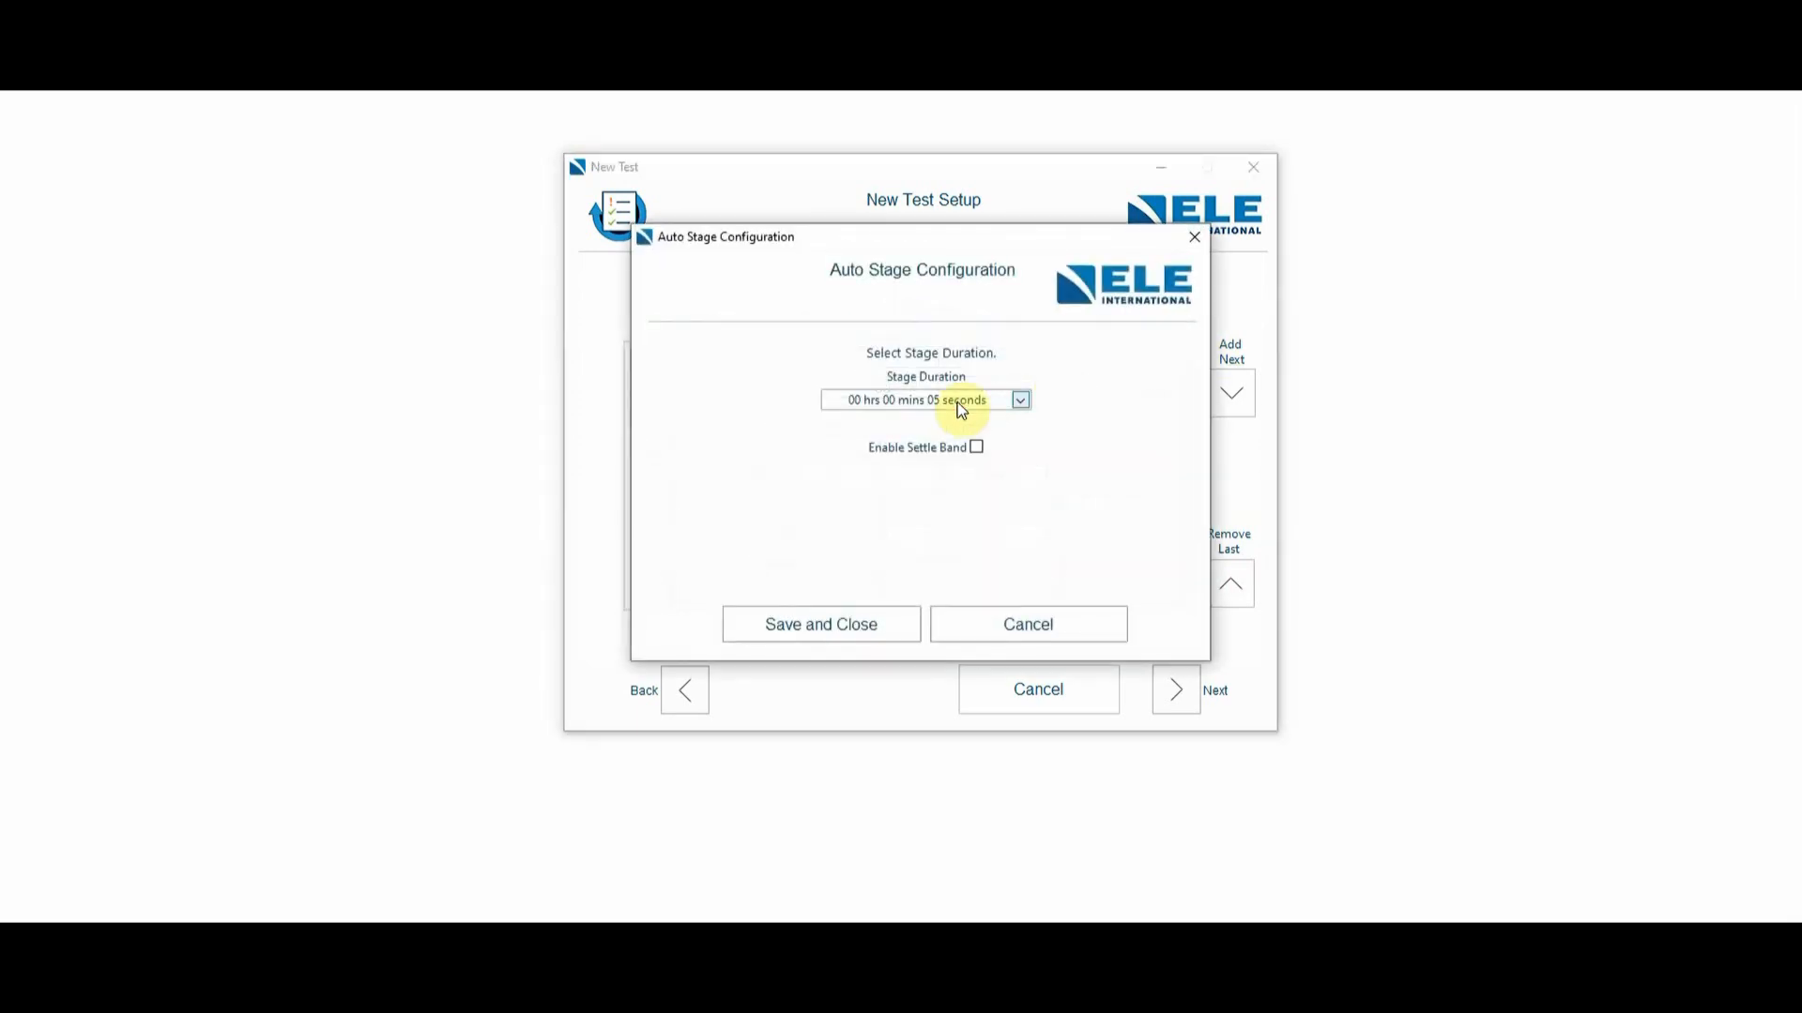
pyautogui.click(934, 409)
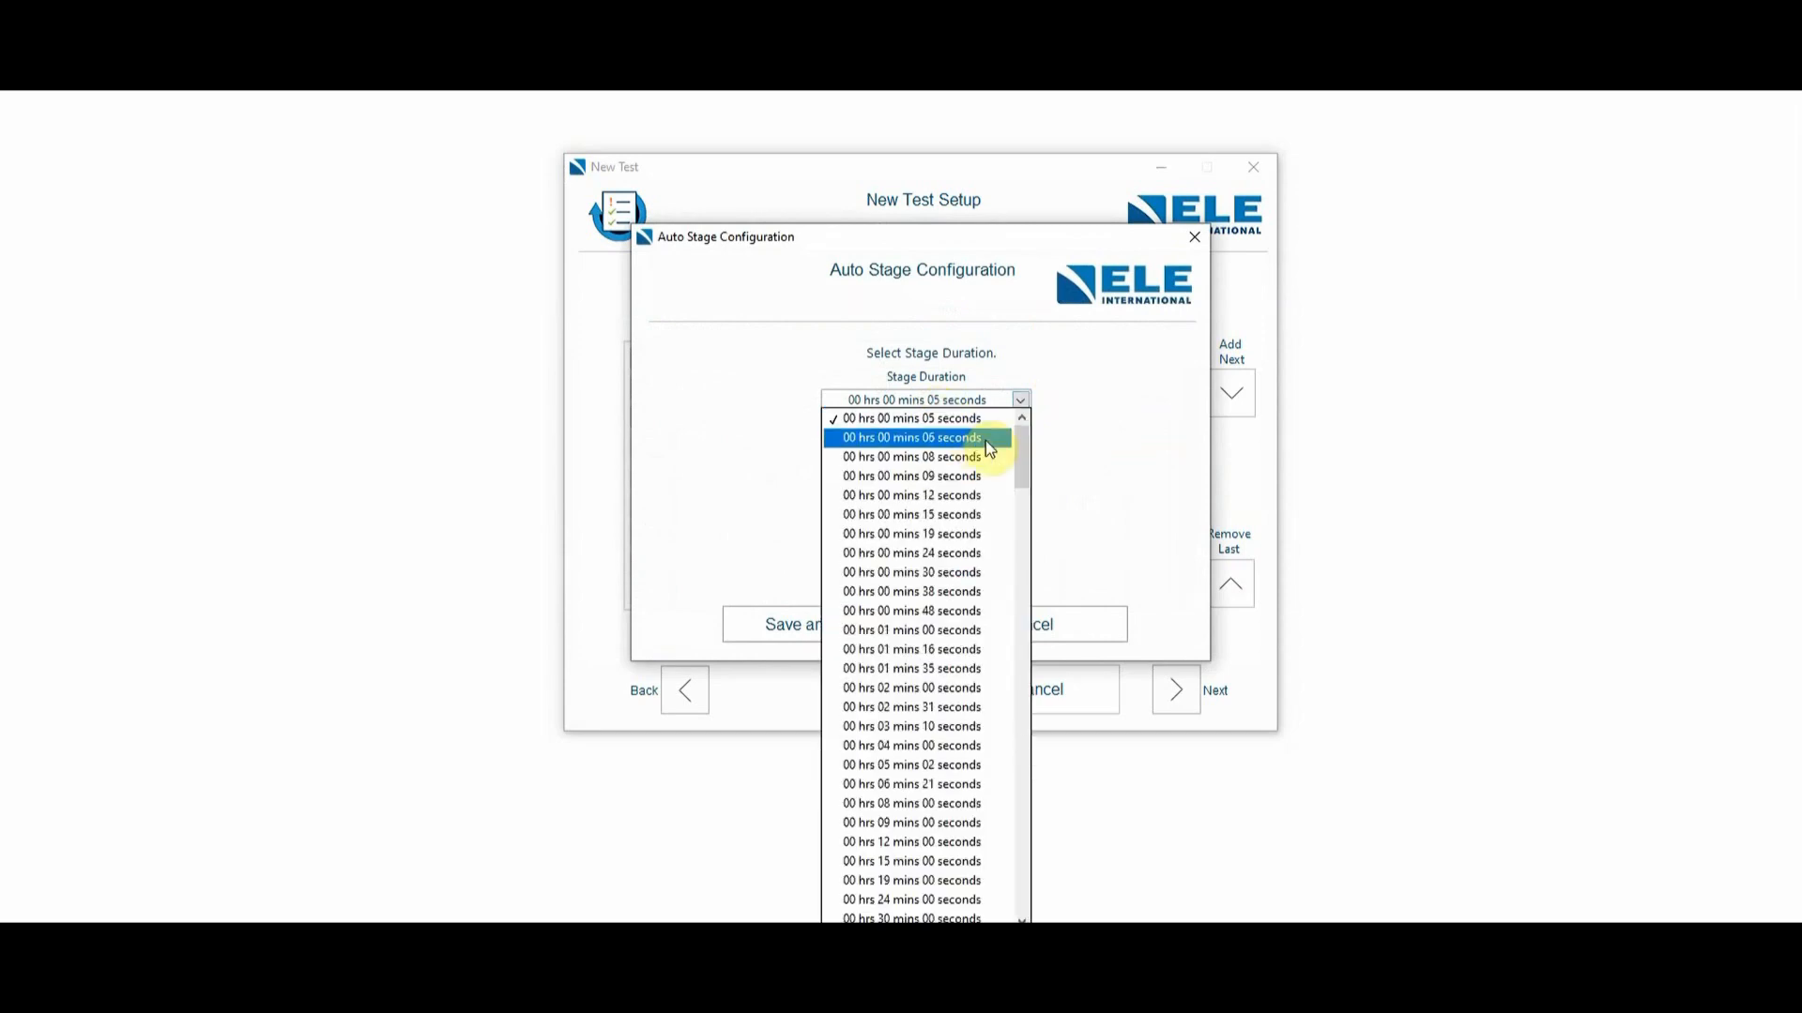
pyautogui.moveTo(1023, 462); pyautogui.dragTo(1013, 552)
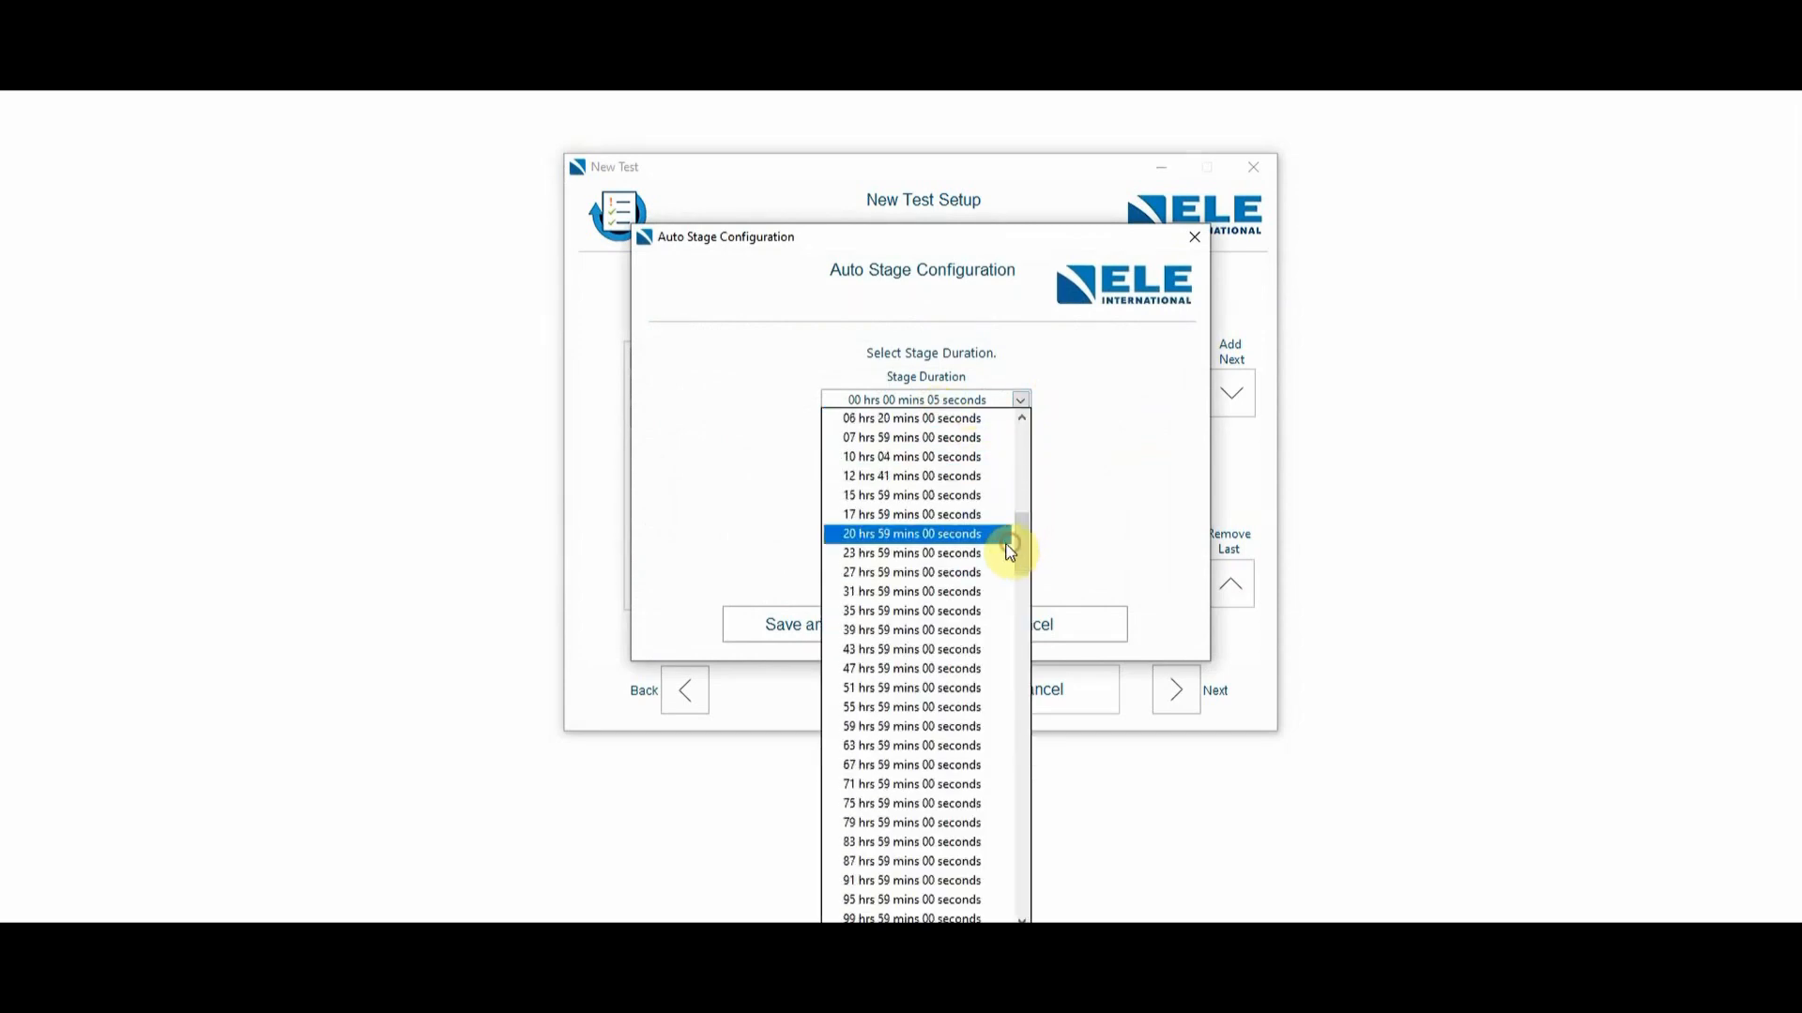
pyautogui.click(976, 552)
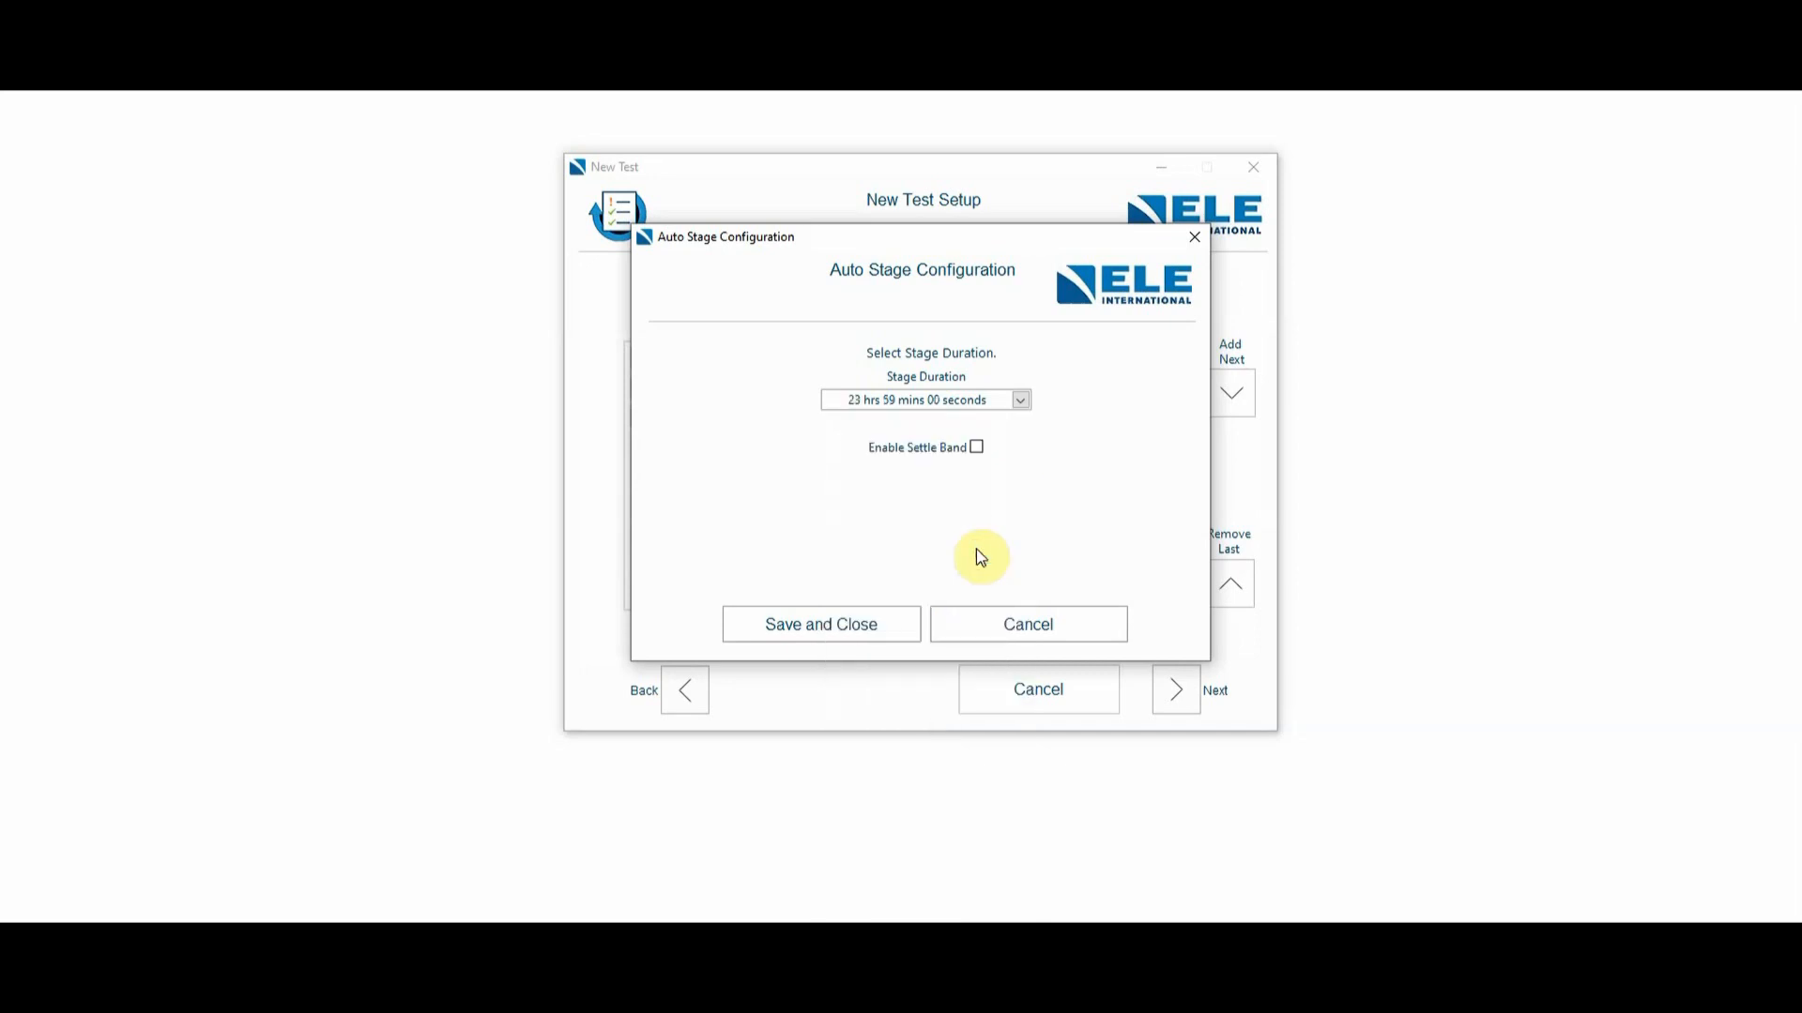
# - Enable the settle band for the 50 kPa stage with 0.01 mm and a 2-hour time window, and save the configuration
pyautogui.click(975, 448)
pyautogui.doubleClick(913, 497)
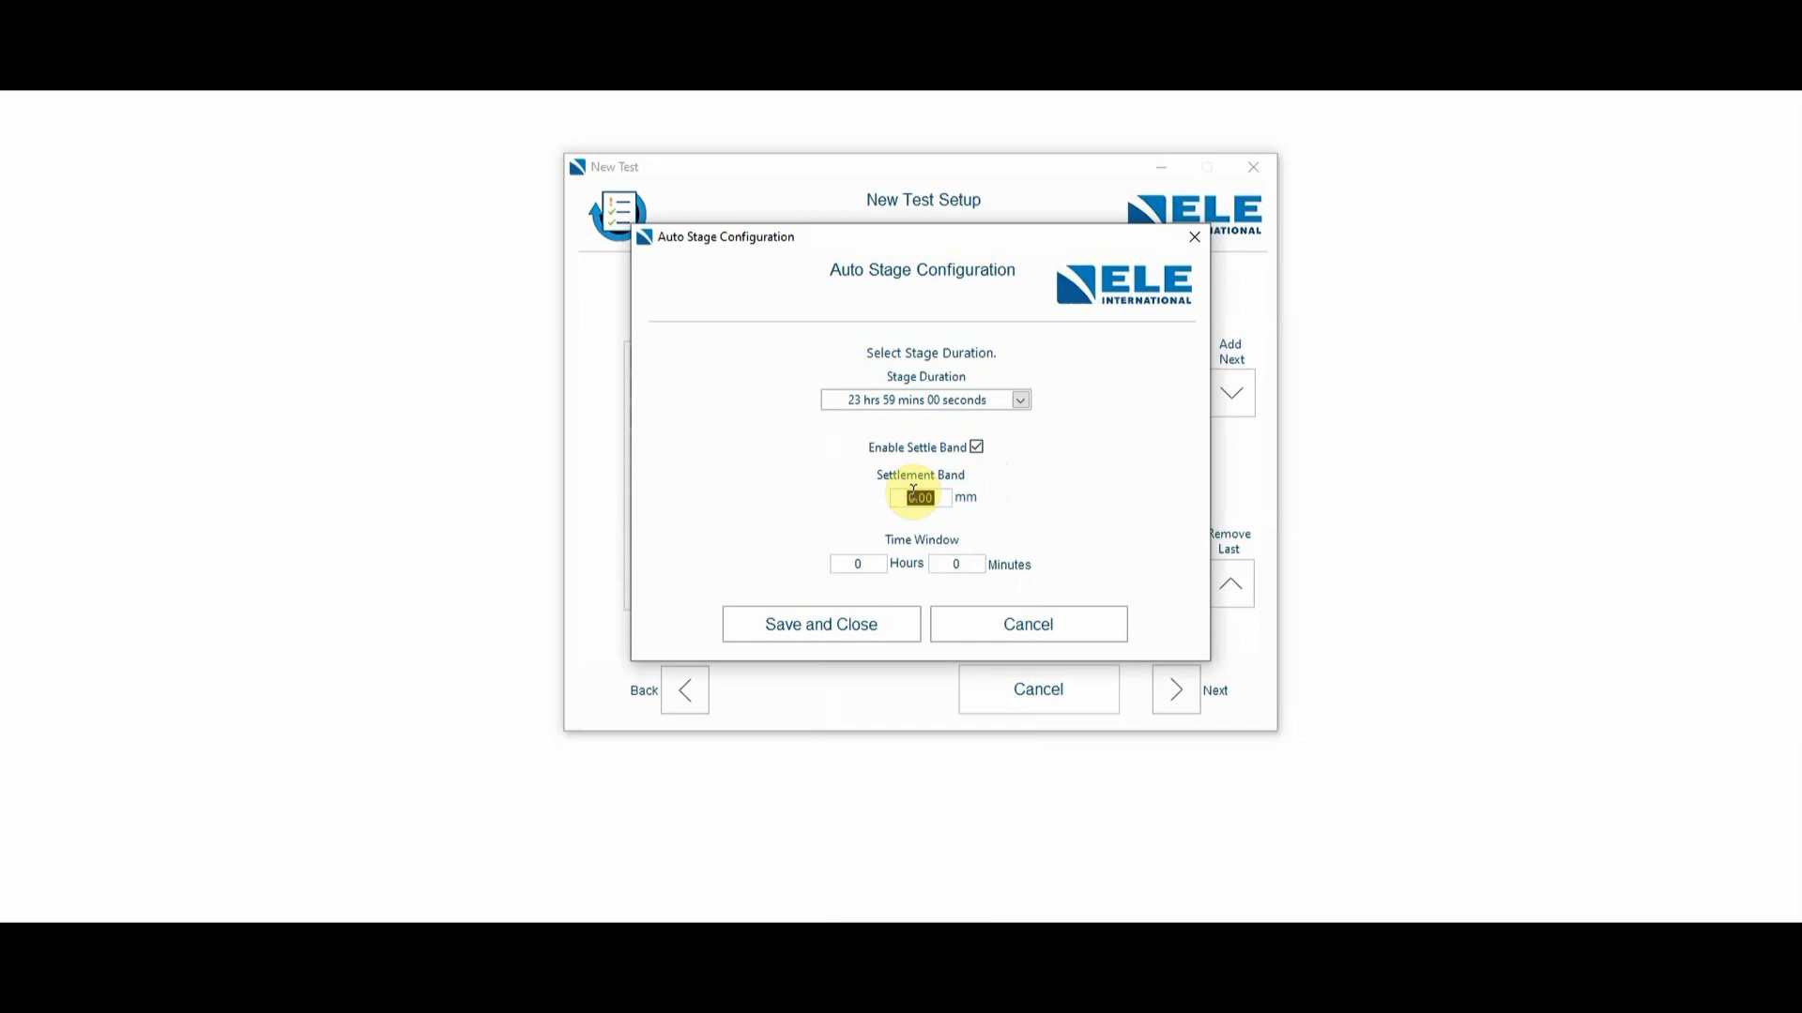
pyautogui.write('0.01')
pyautogui.doubleClick(858, 563)
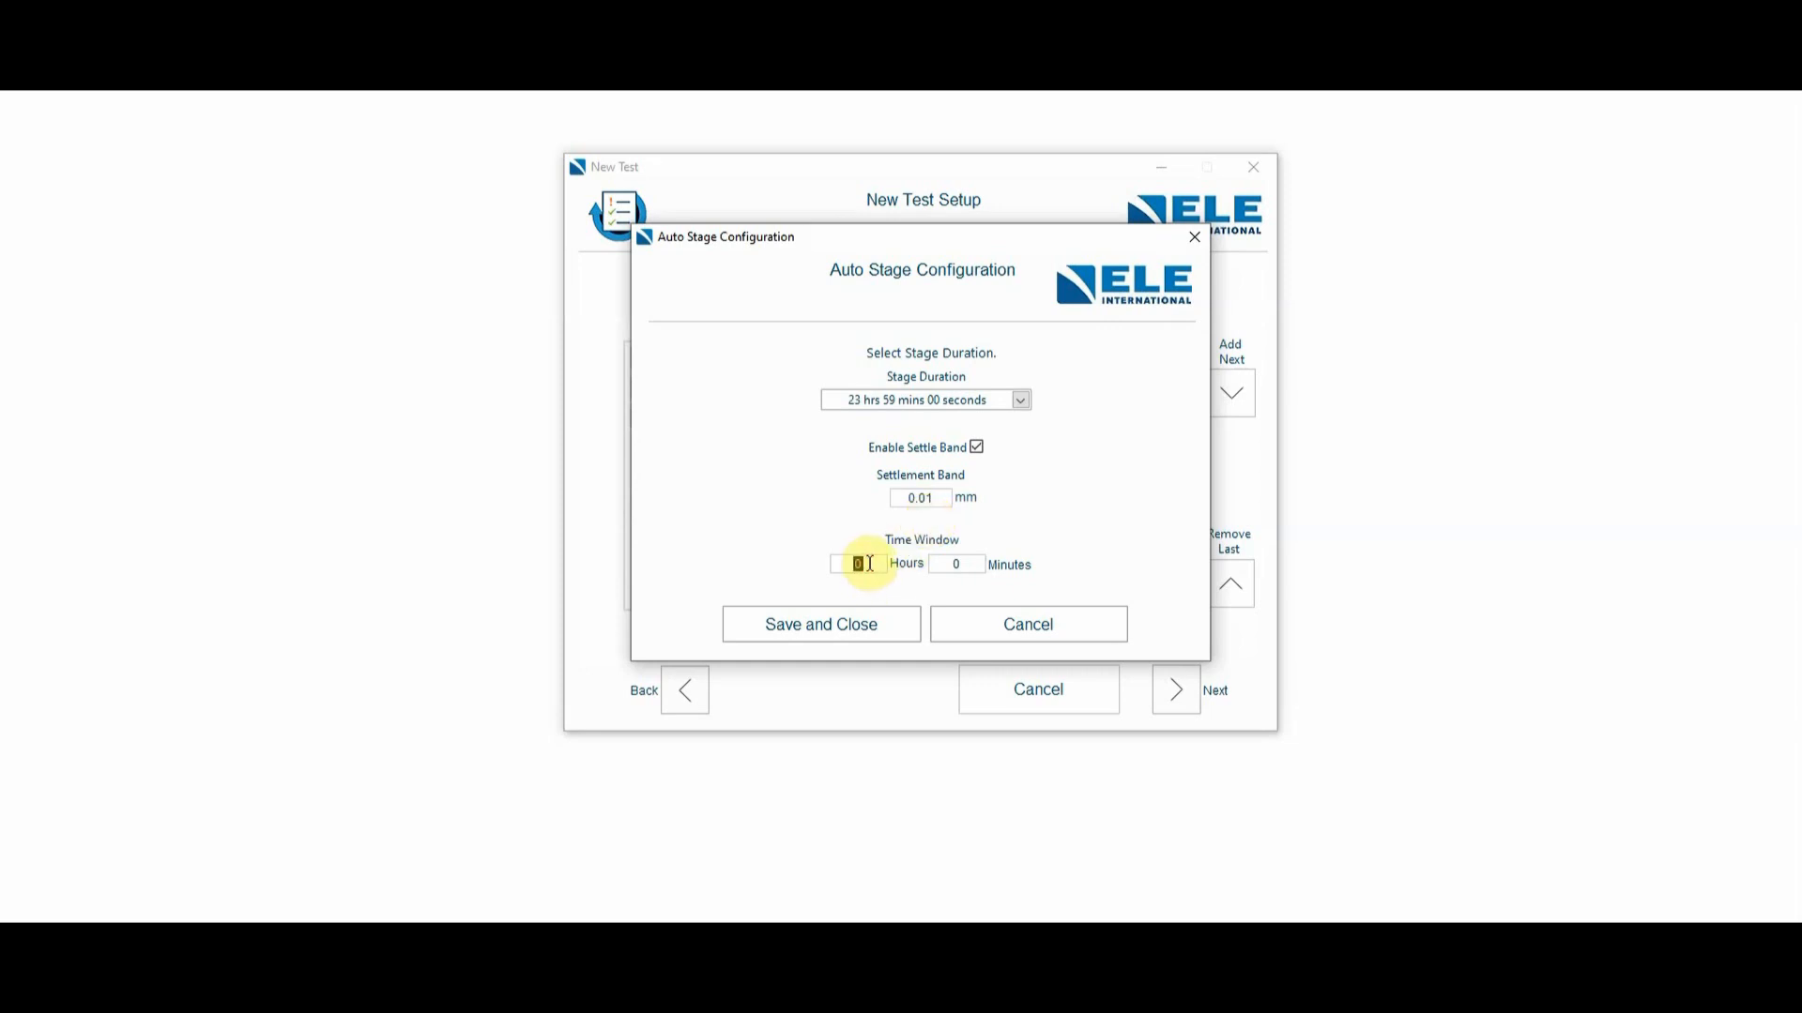
pyautogui.write('2')
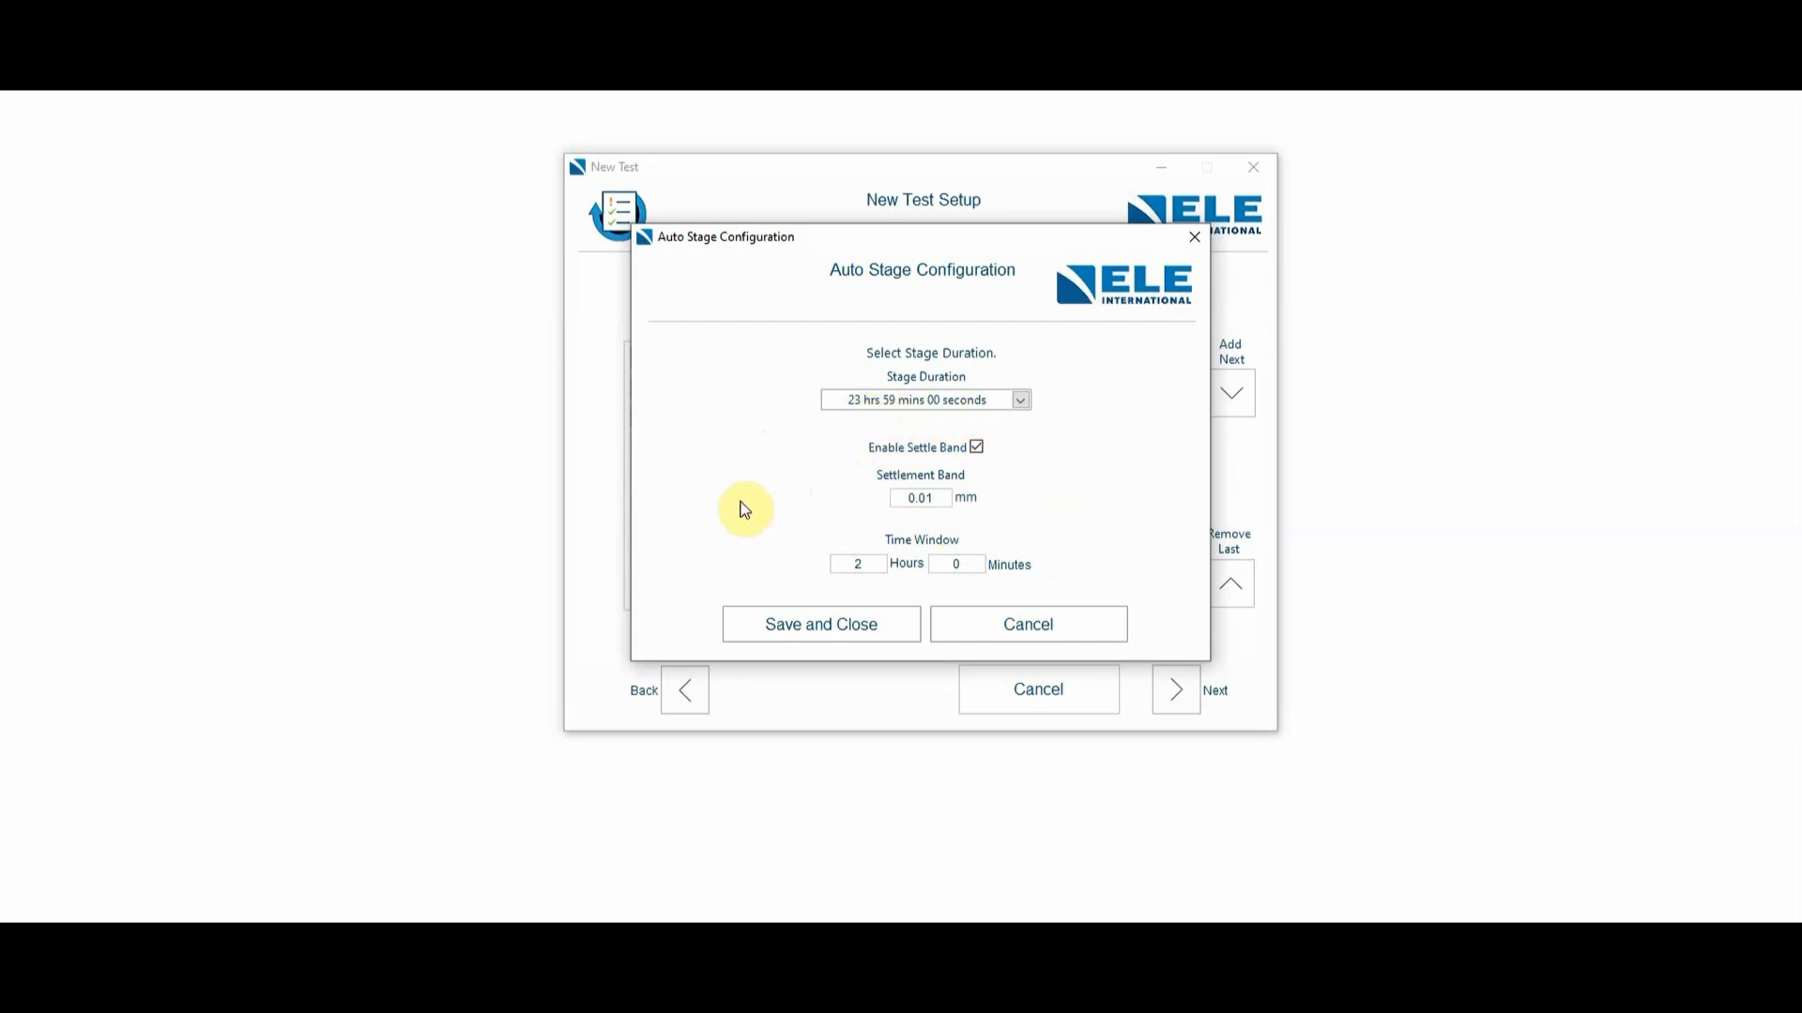
pyautogui.click(835, 635)
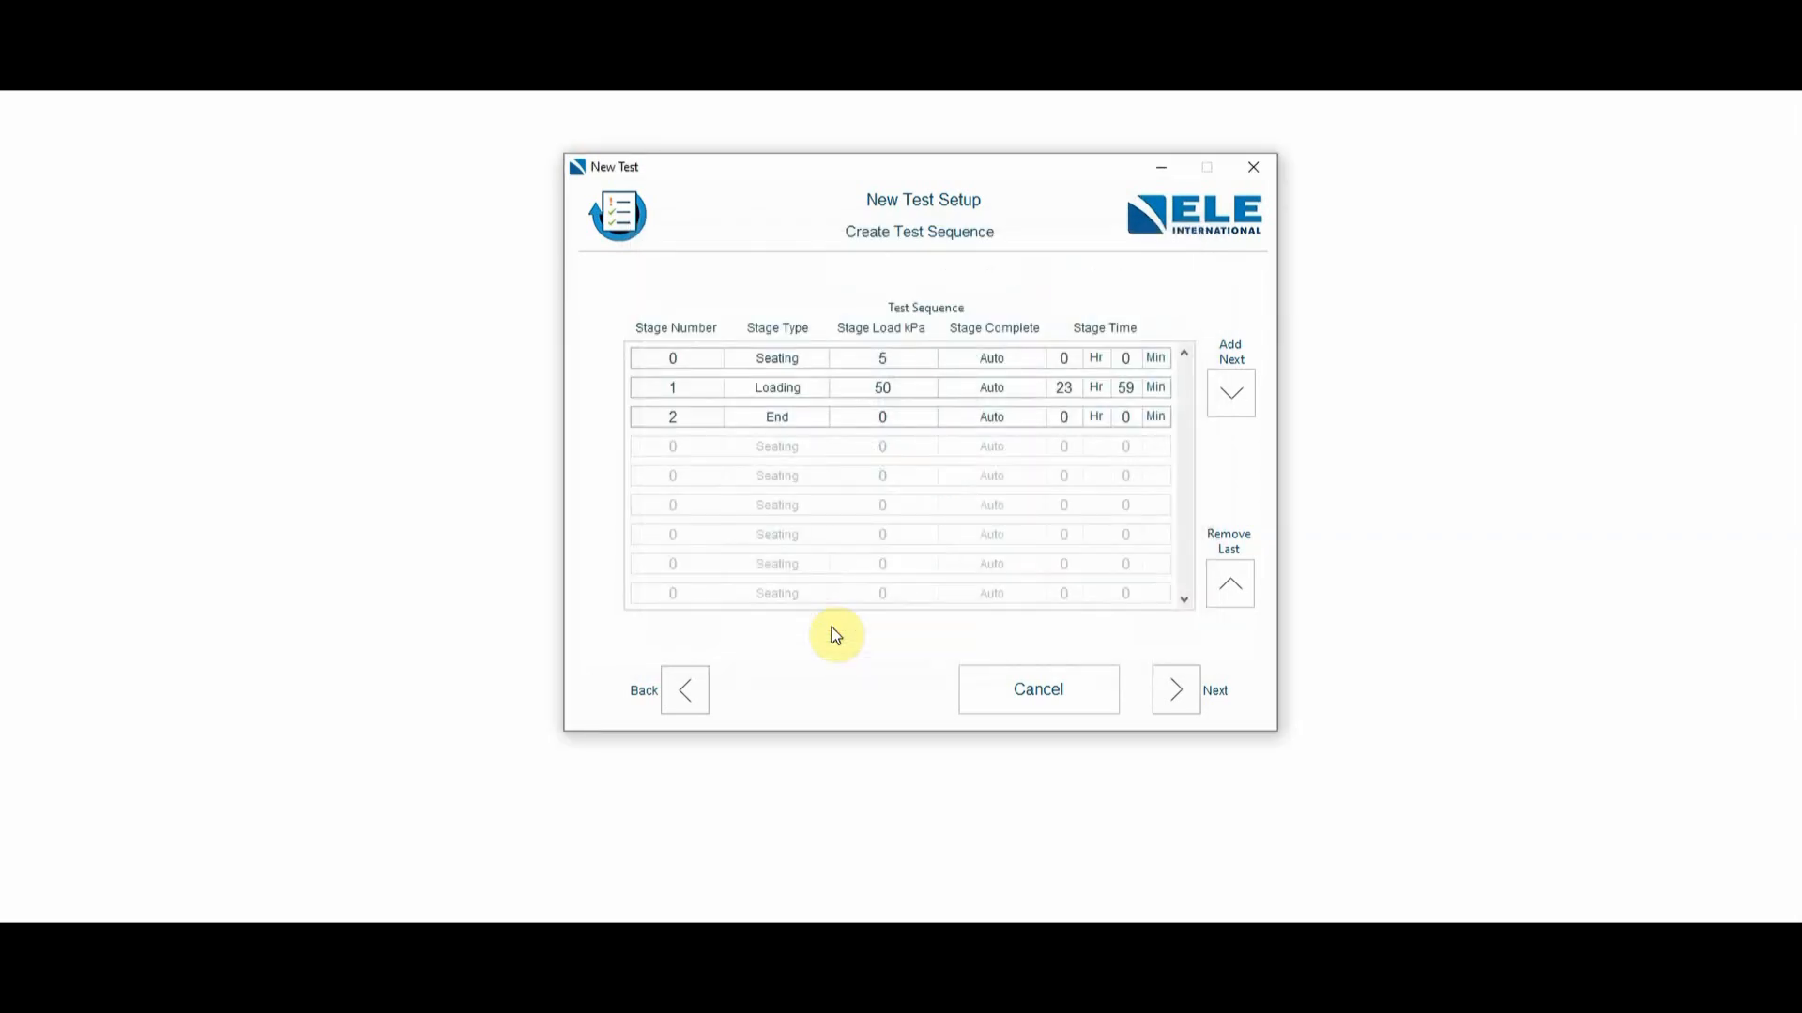
# - Add three further loading stages after the 50 kPa stage
pyautogui.click(1233, 391)
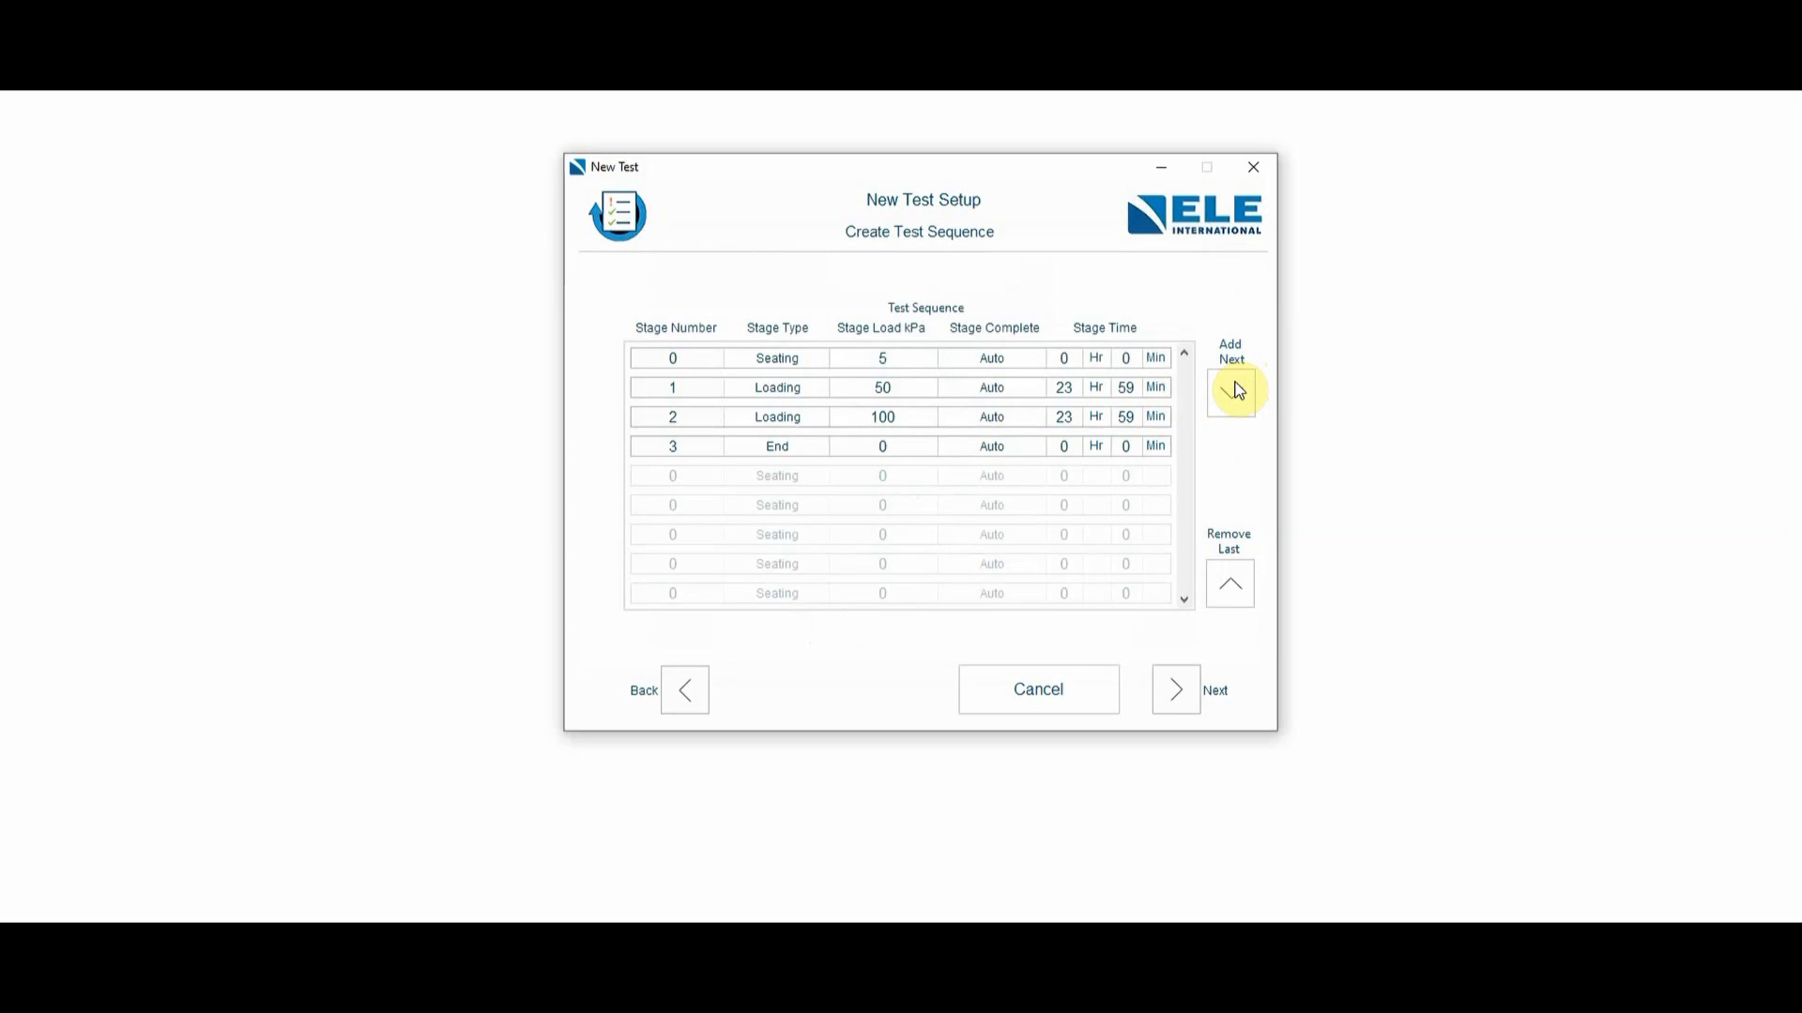
pyautogui.click(1235, 391)
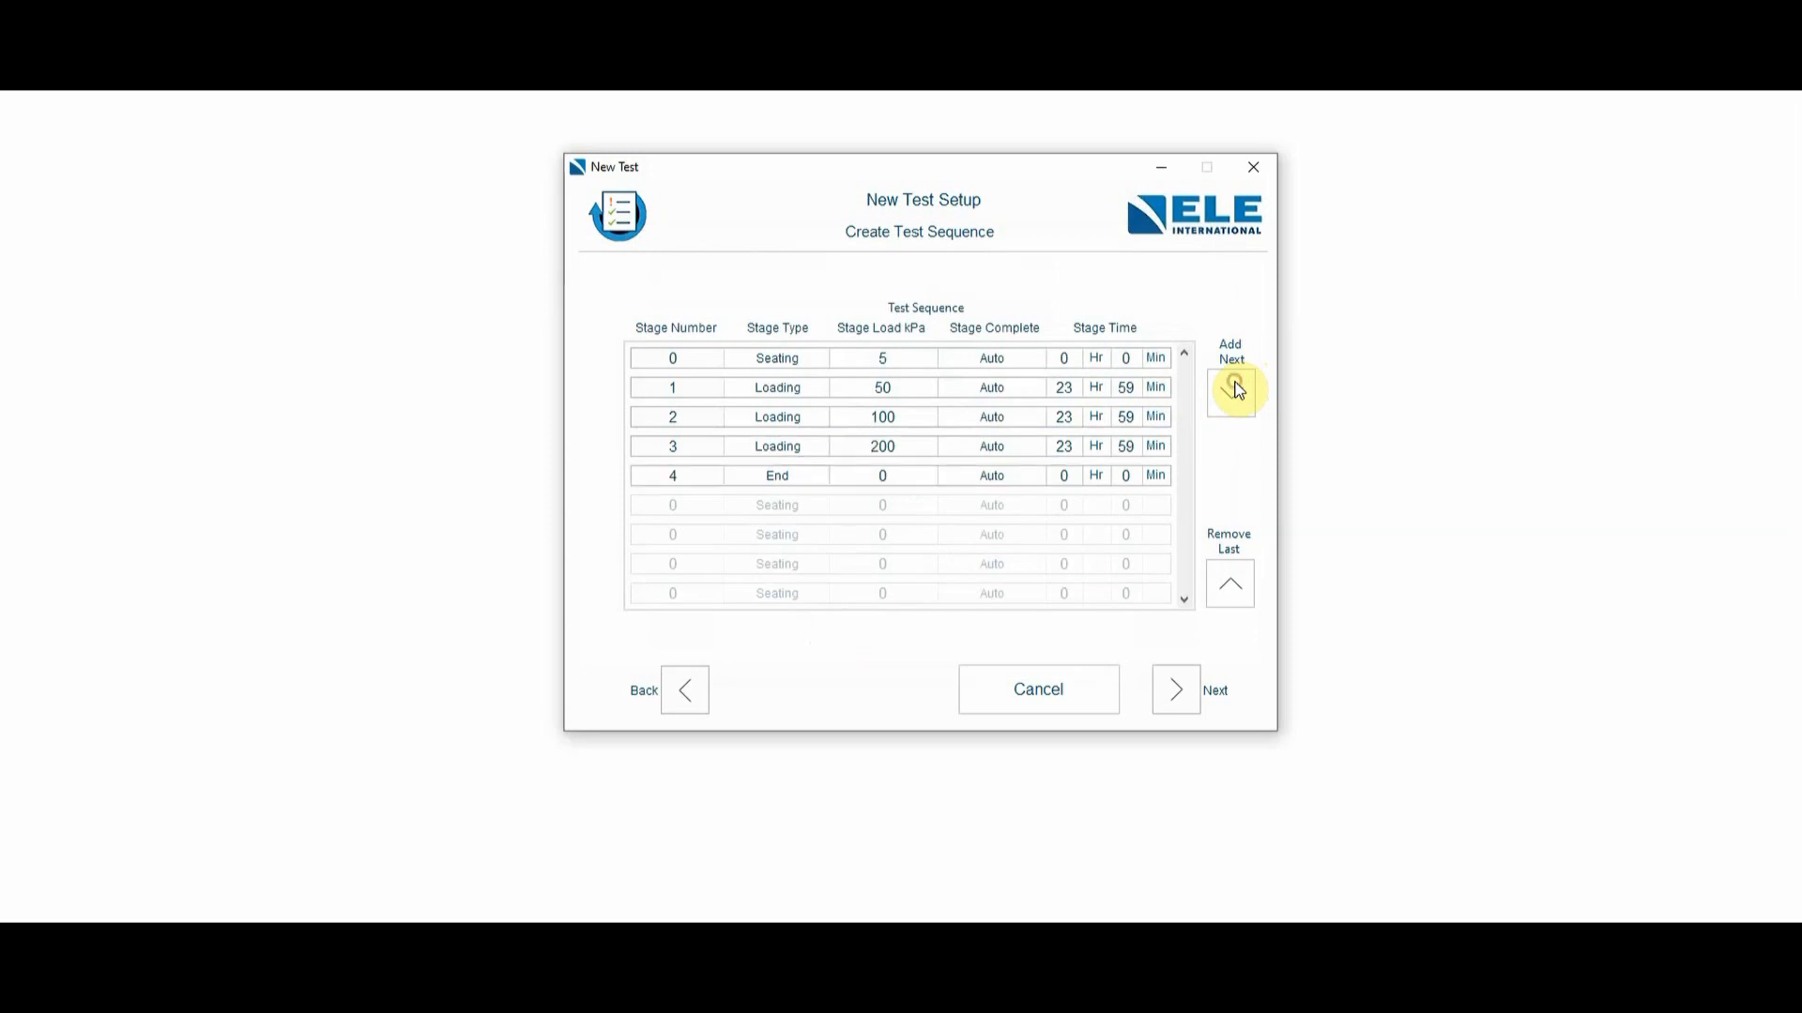
pyautogui.click(1235, 392)
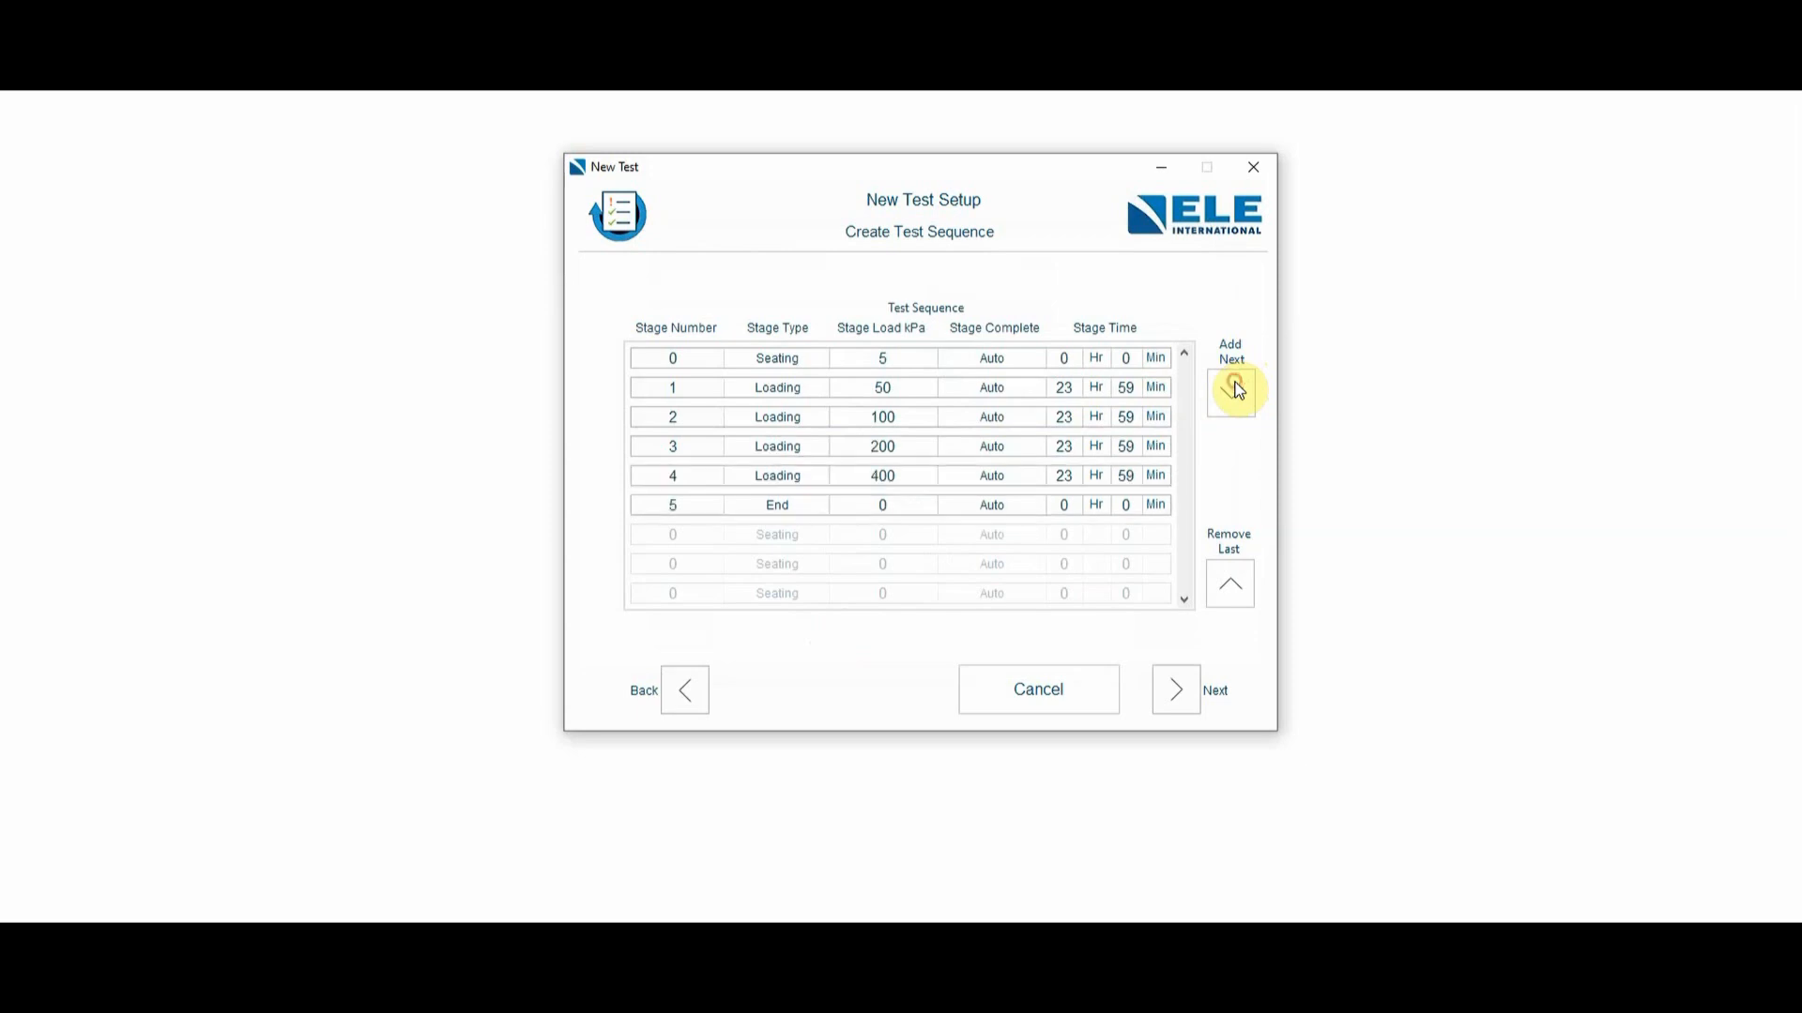
# - Change stage 4 to Unloading with a load of 100 kPa
pyautogui.click(775, 476)
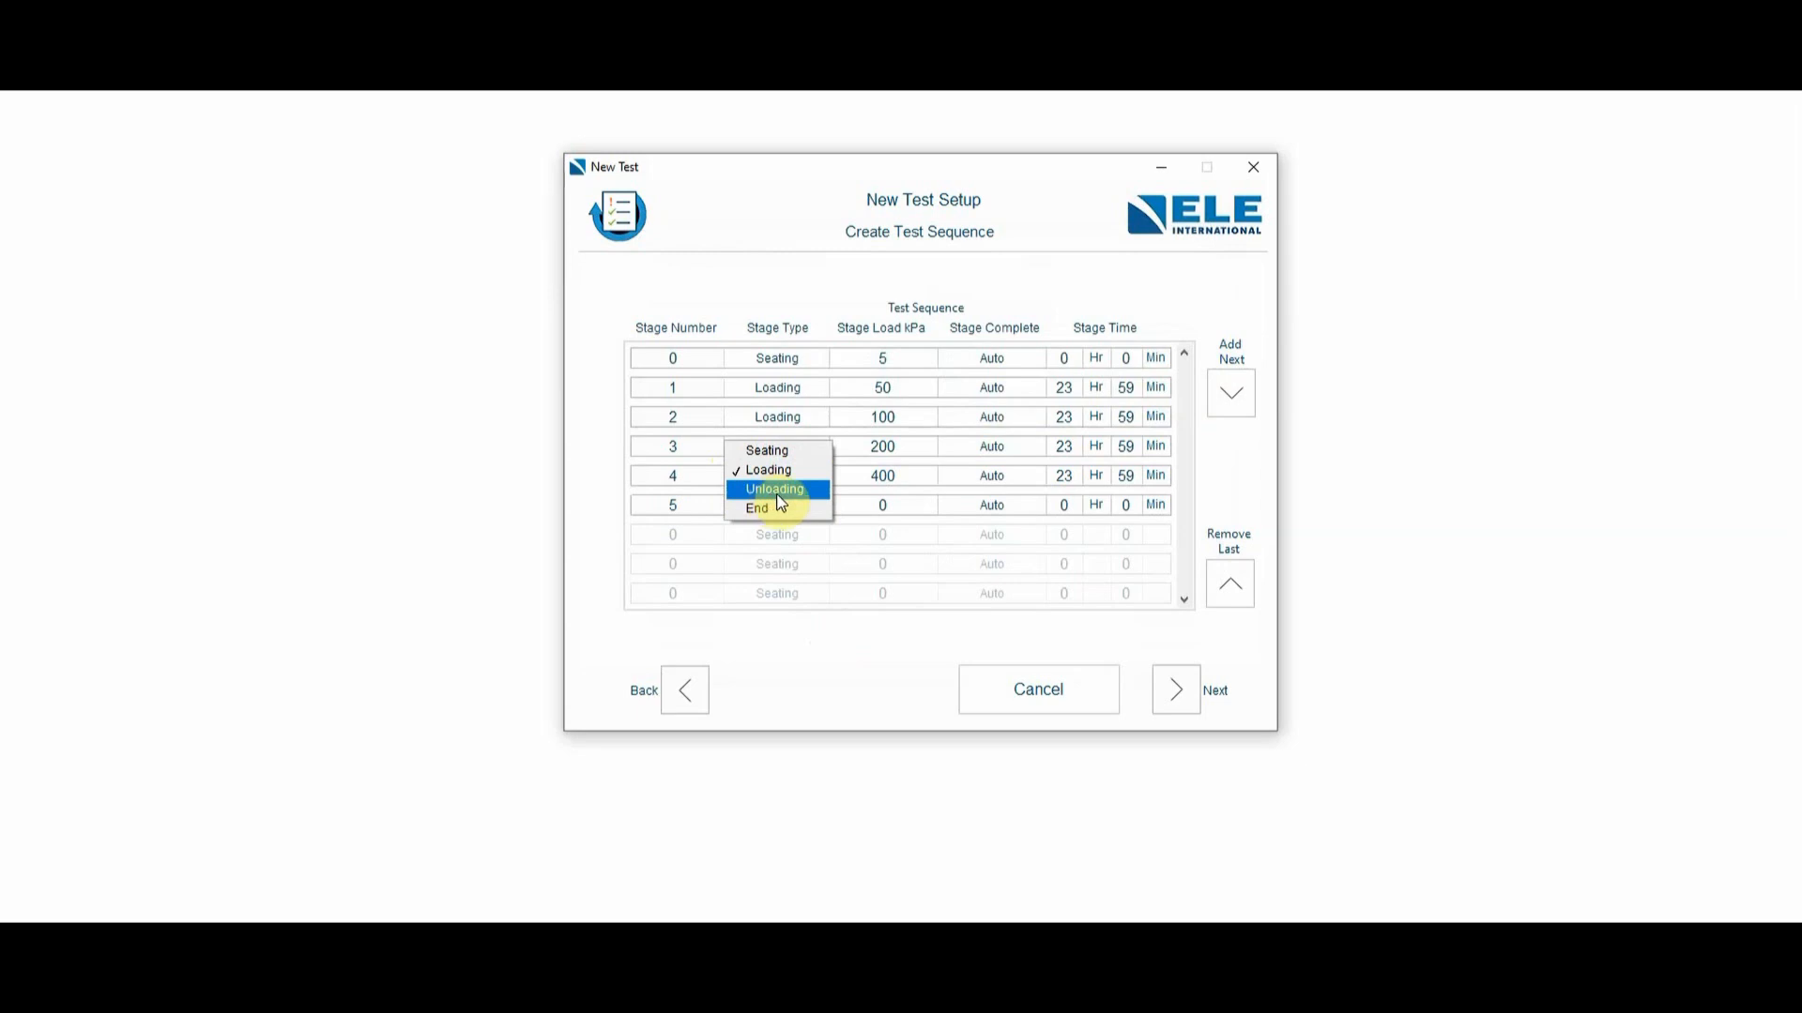
pyautogui.click(779, 490)
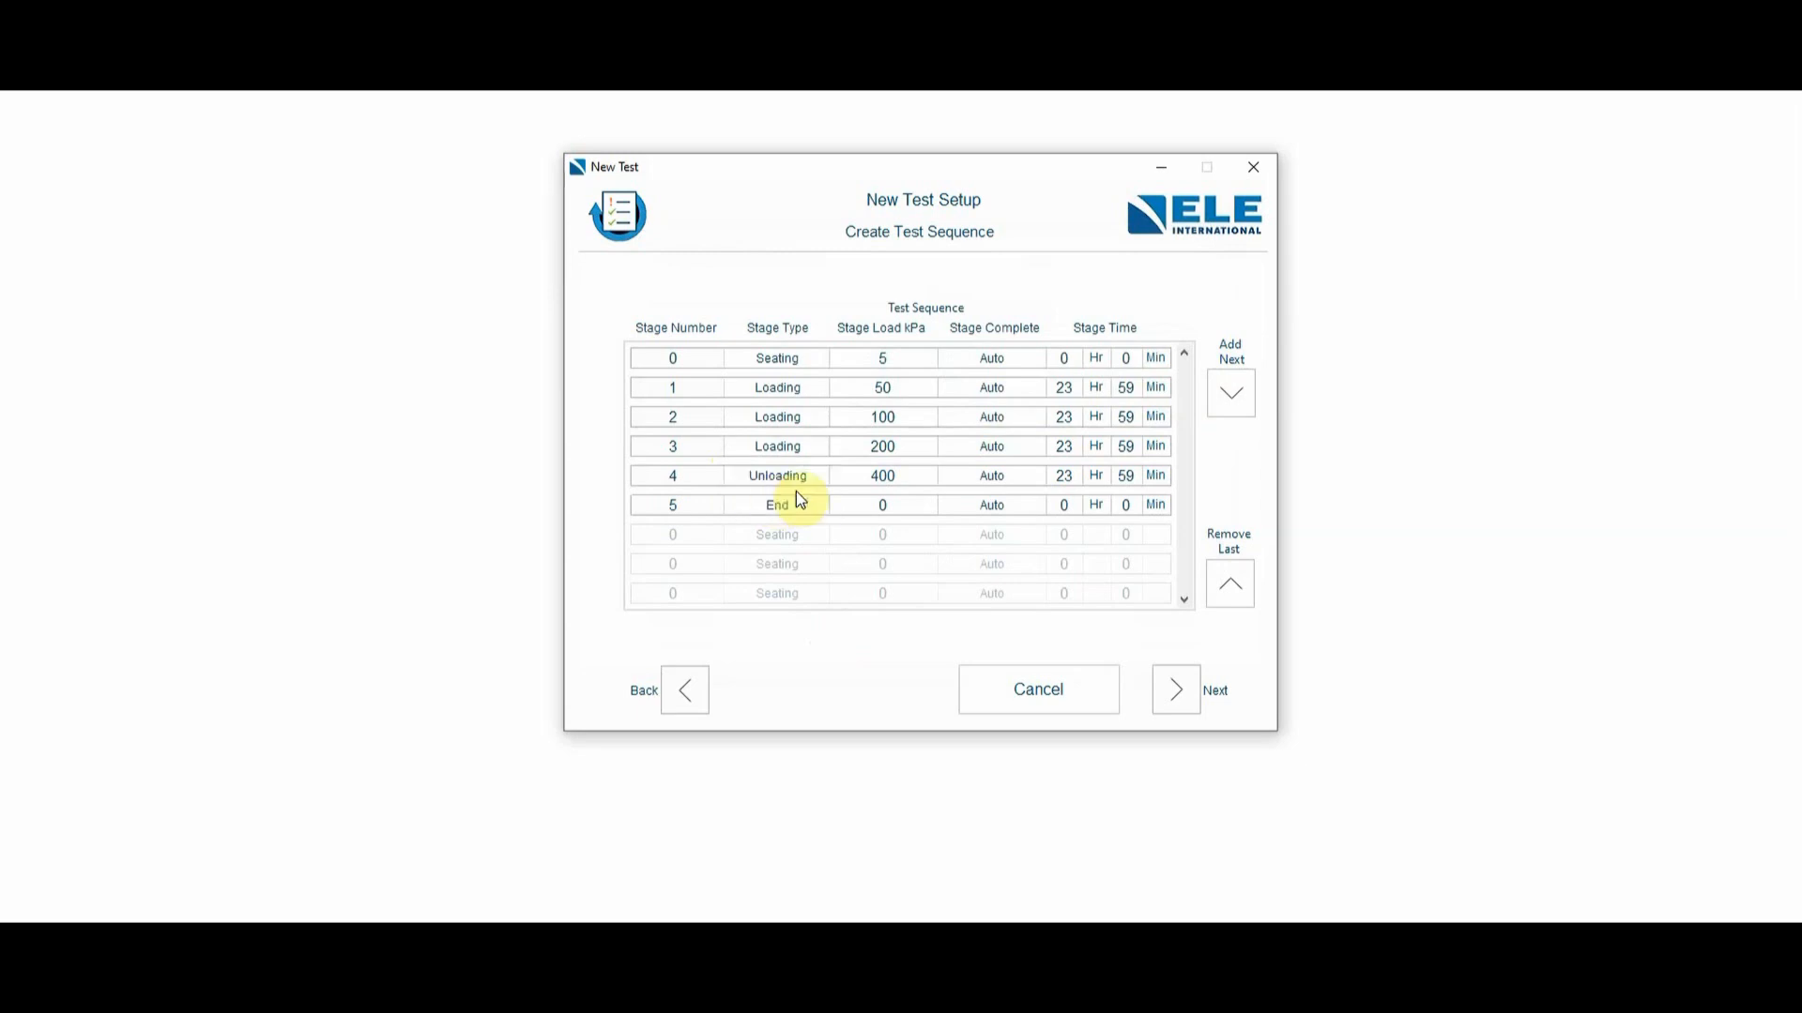
pyautogui.doubleClick(916, 477)
pyautogui.write('100')
# - Add another unloading stage before the End stage and continue to the test review
pyautogui.click(1235, 402)
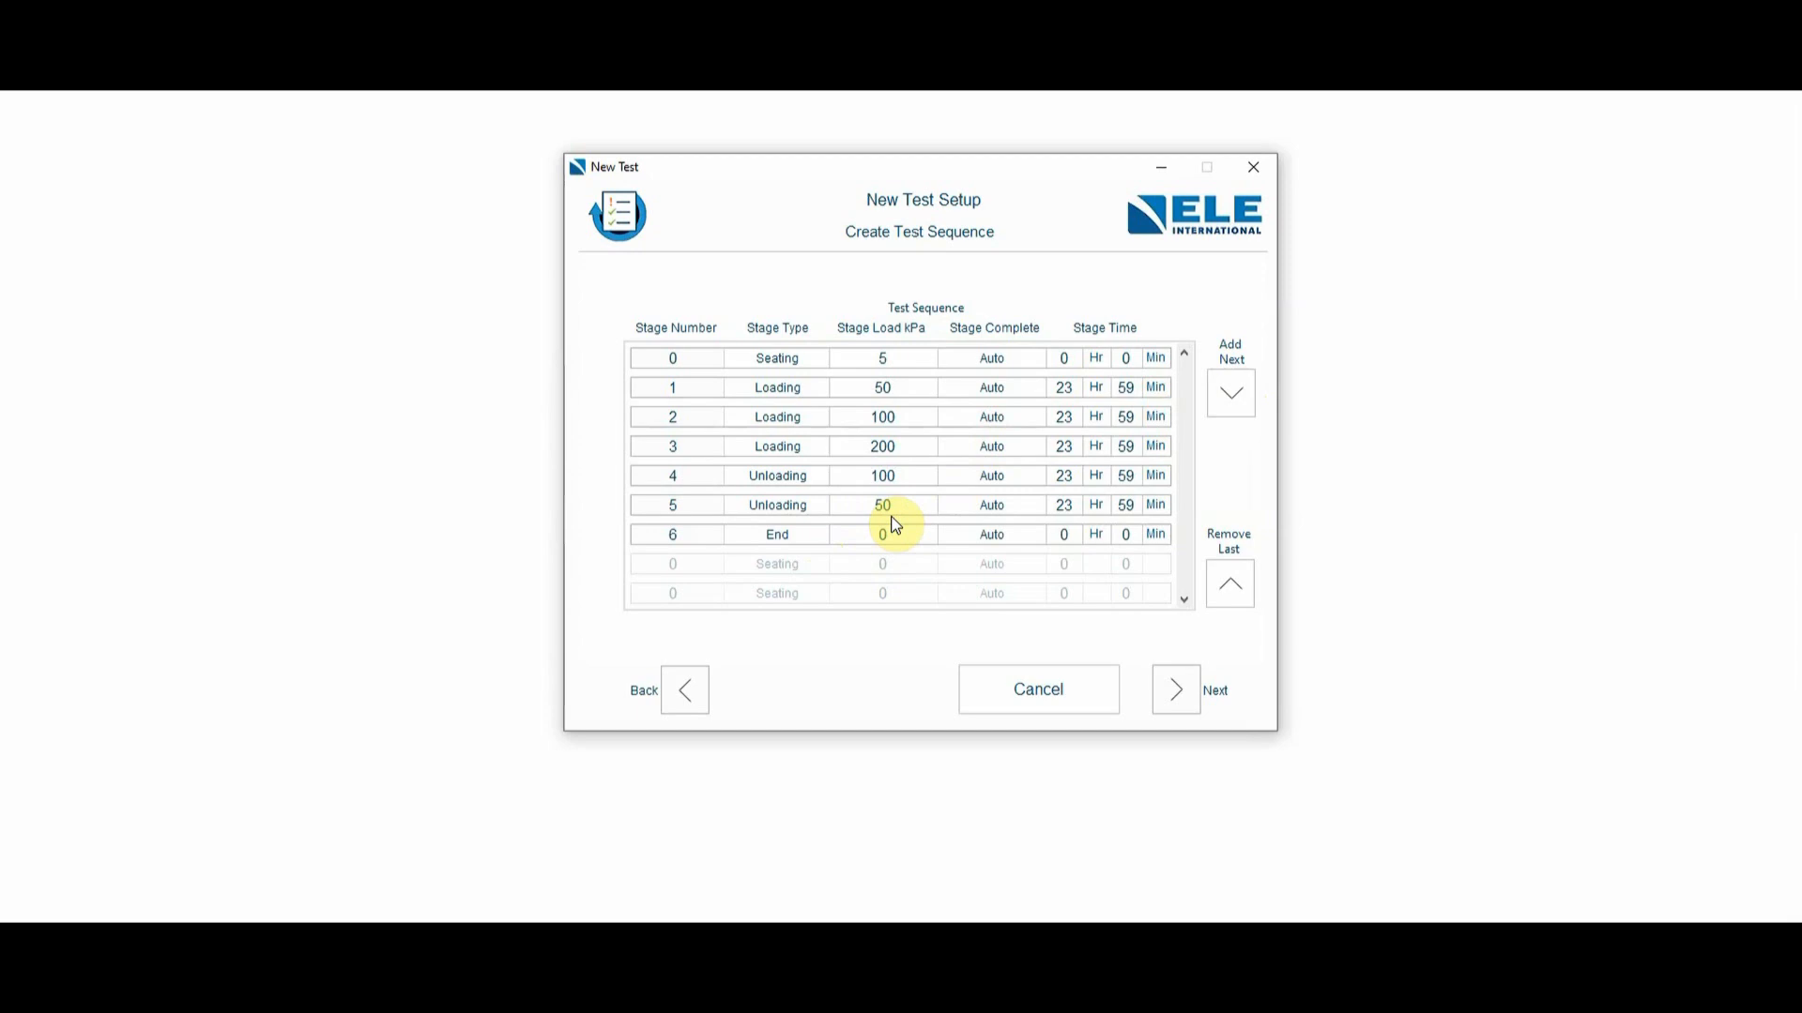
pyautogui.click(1179, 692)
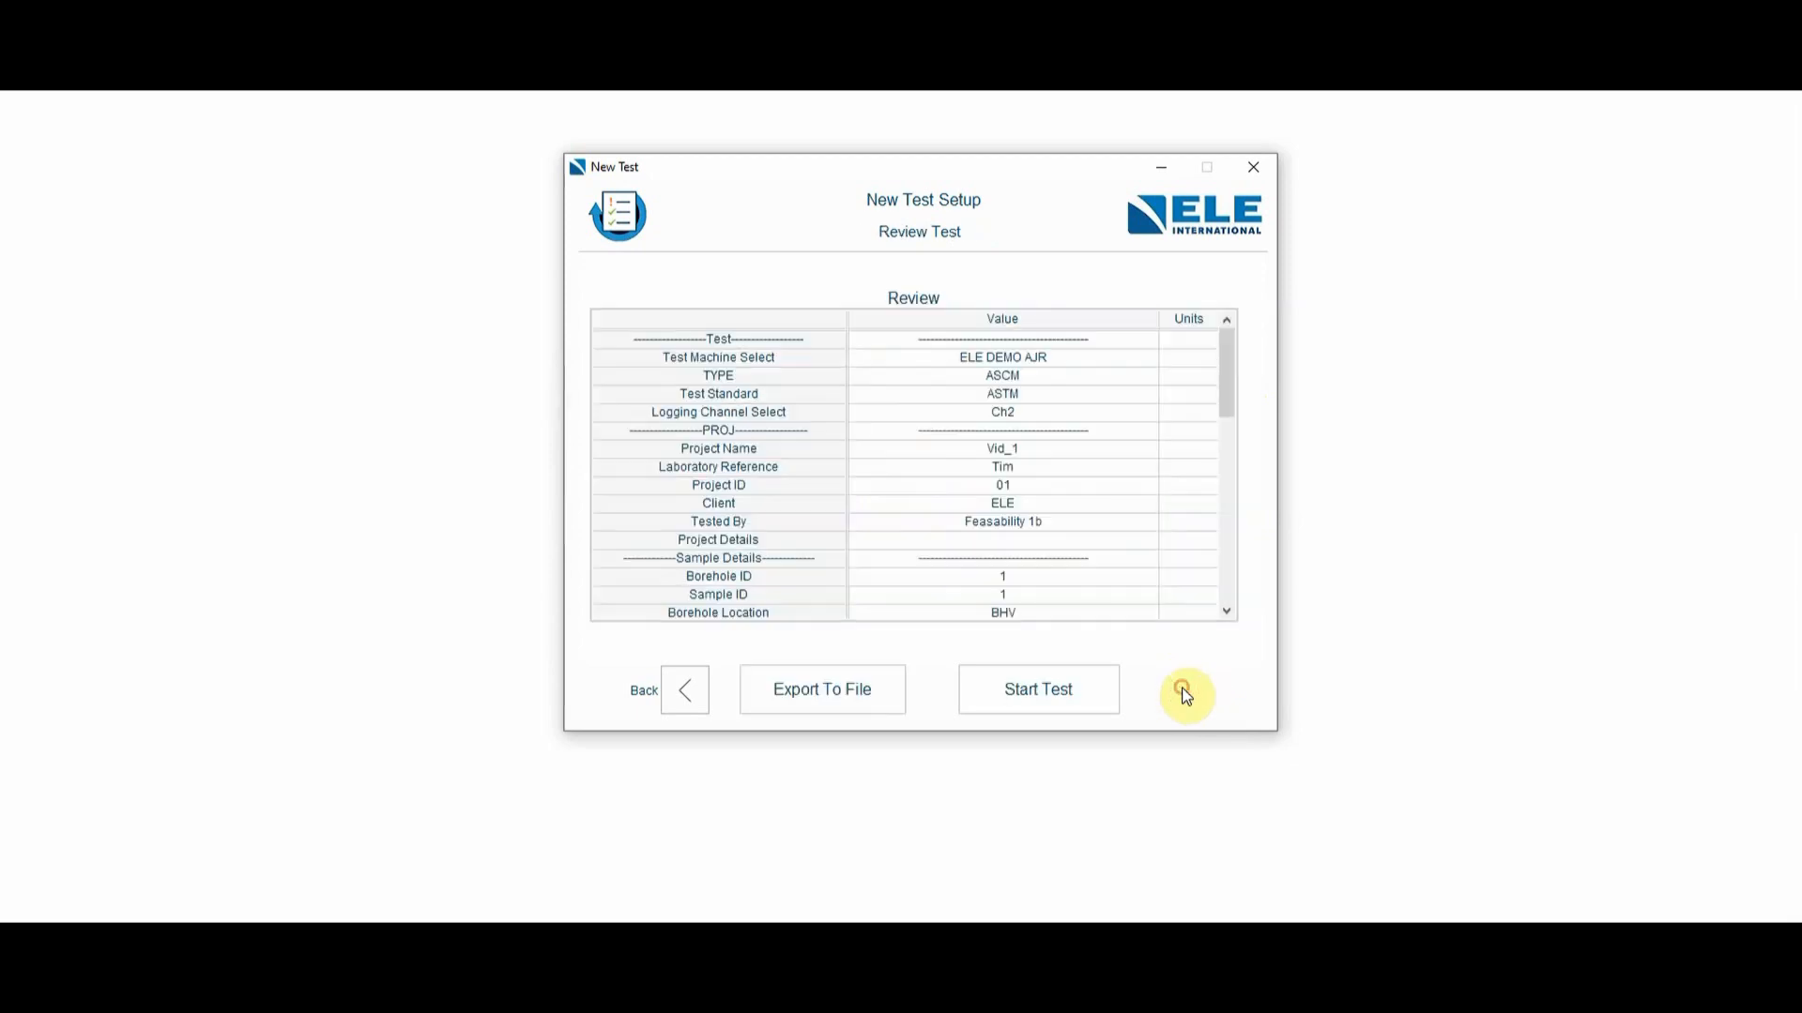